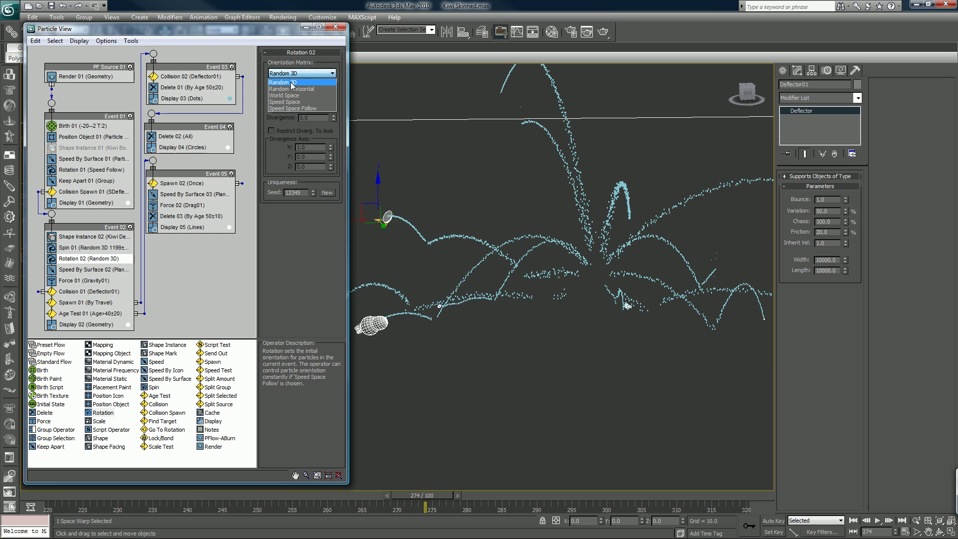
Set the Rotation 02 orientation matrix in Event 02 to Speed Space Follow and scrub the animation to check the kiwi particles
left_click(299, 108)
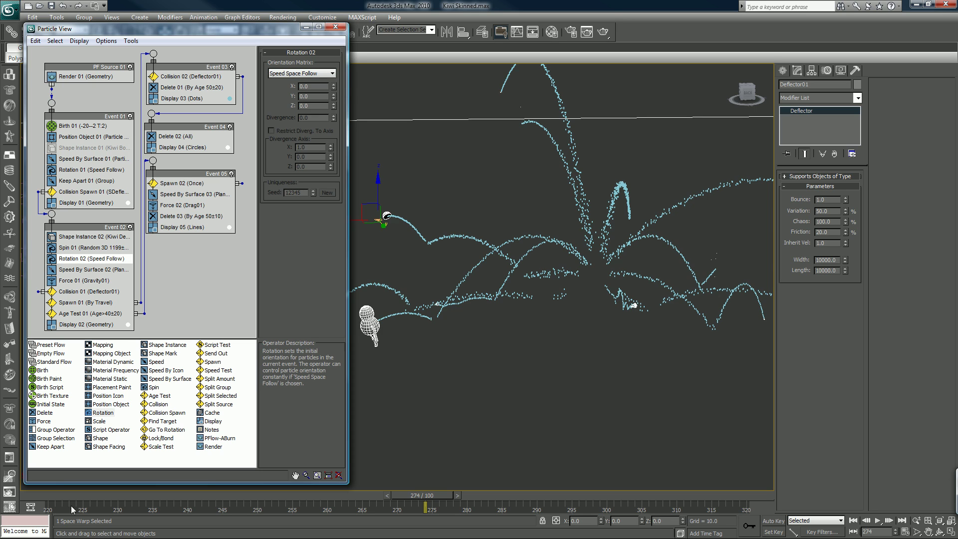
left_click_drag(71, 505, 340, 486)
key("w")
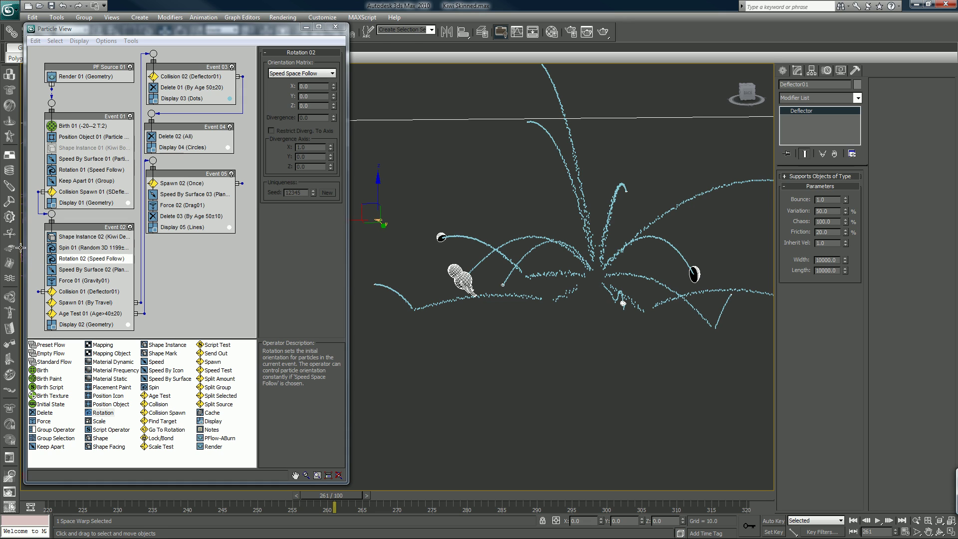
Reorder Event 02 so Rotation 02 sits above Spin 01, and preview the fragments on the timeline
left_click_drag(70, 258, 75, 248)
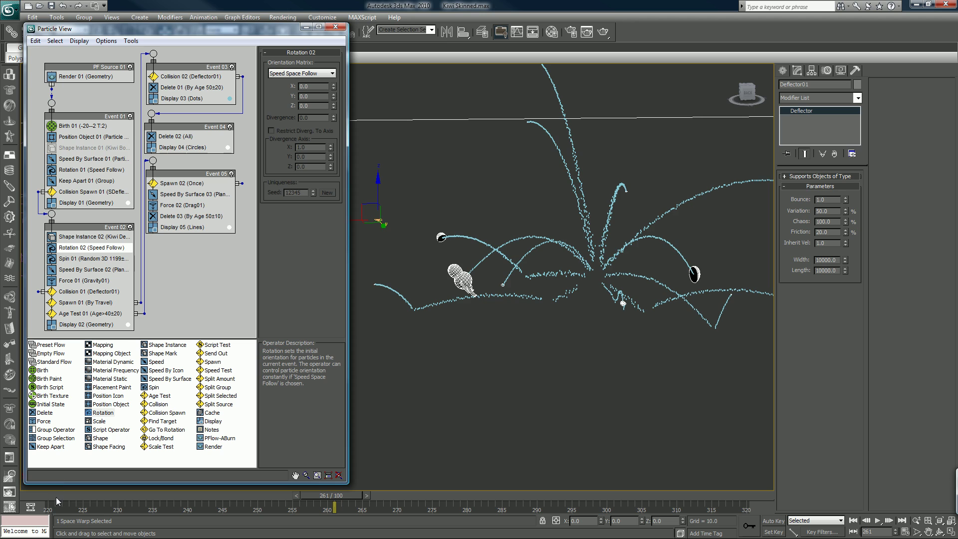
left_click_drag(56, 497, 246, 462)
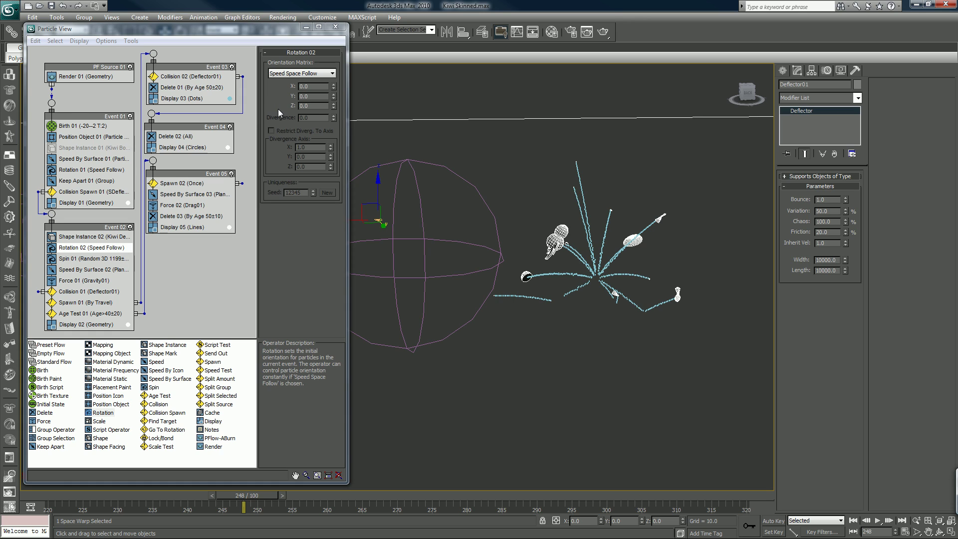
Offset the Rotation 02 orientation by 96 in X and 90 in Z, keeping Y at 0
left_click(314, 105)
type("90")
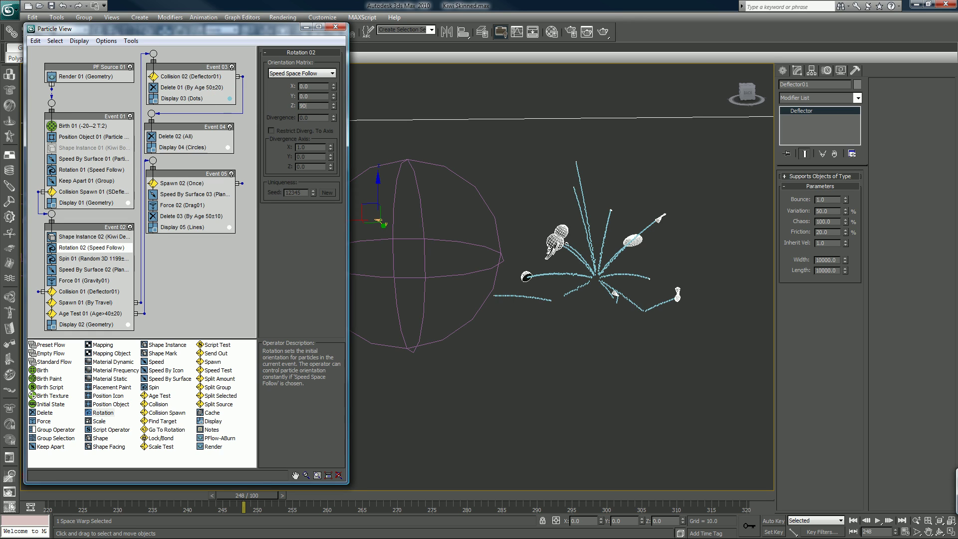
key("Return")
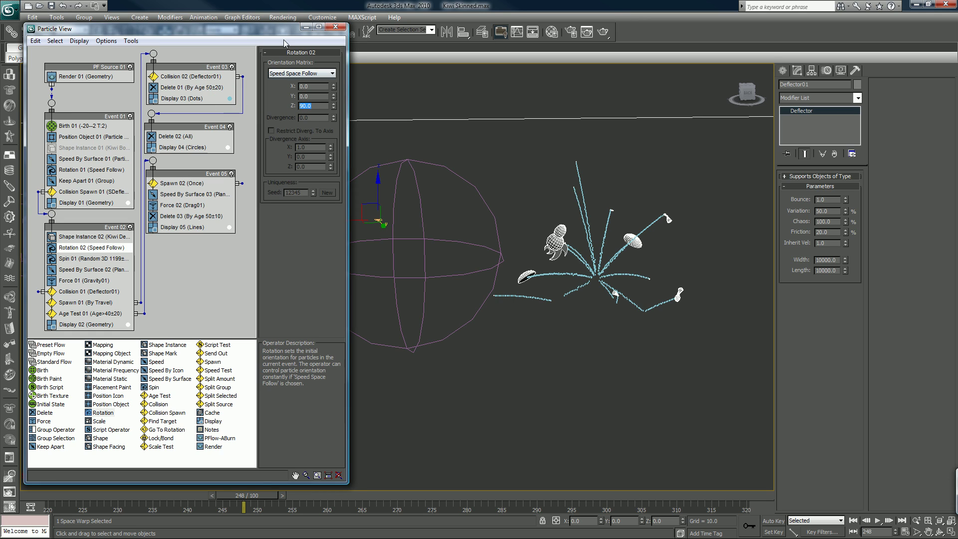
left_click_drag(334, 95, 301, 517)
right_click(333, 96)
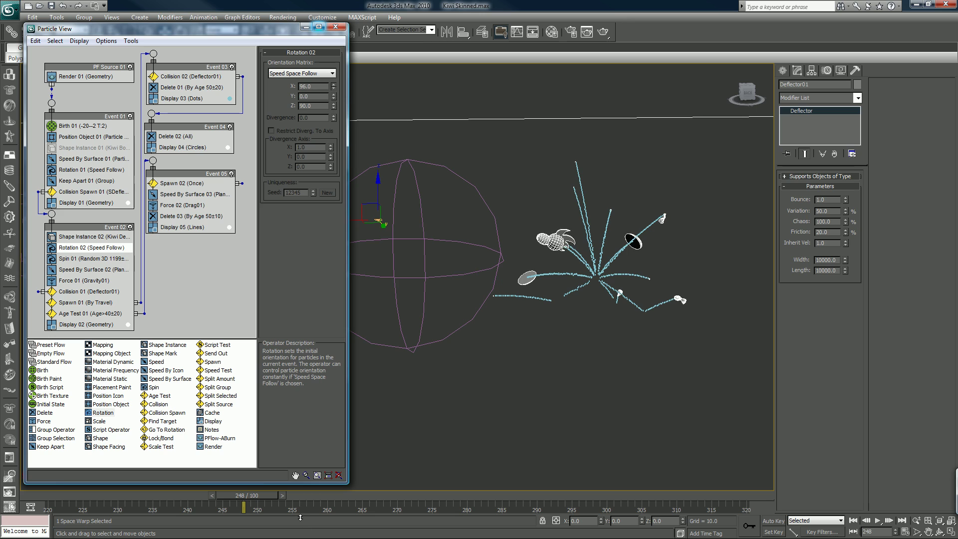
Scrub the animation to examine the fragments' orientation and bouncing, and check the Collision 01 settings in Event 02
left_click(97, 491)
left_click_drag(100, 497, 393, 538)
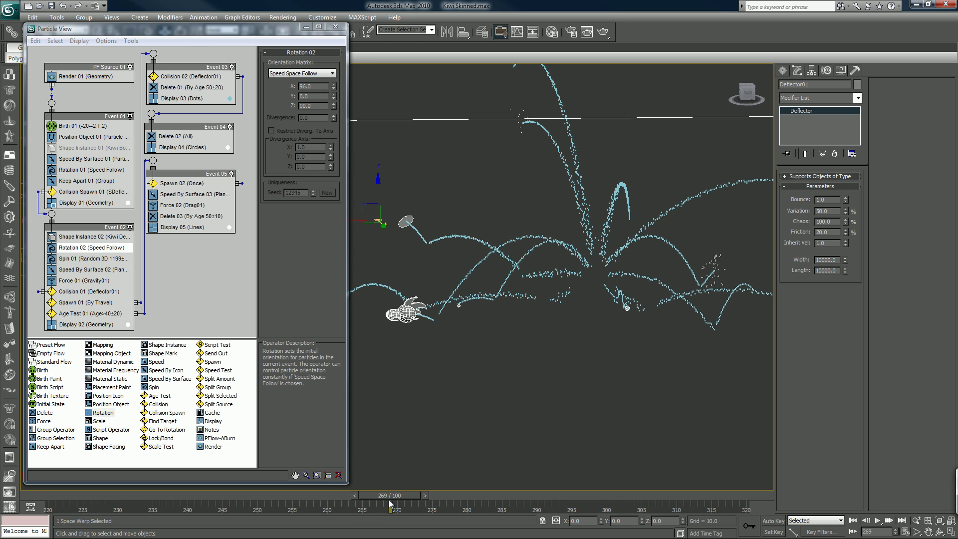
left_click_drag(390, 501, 286, 528)
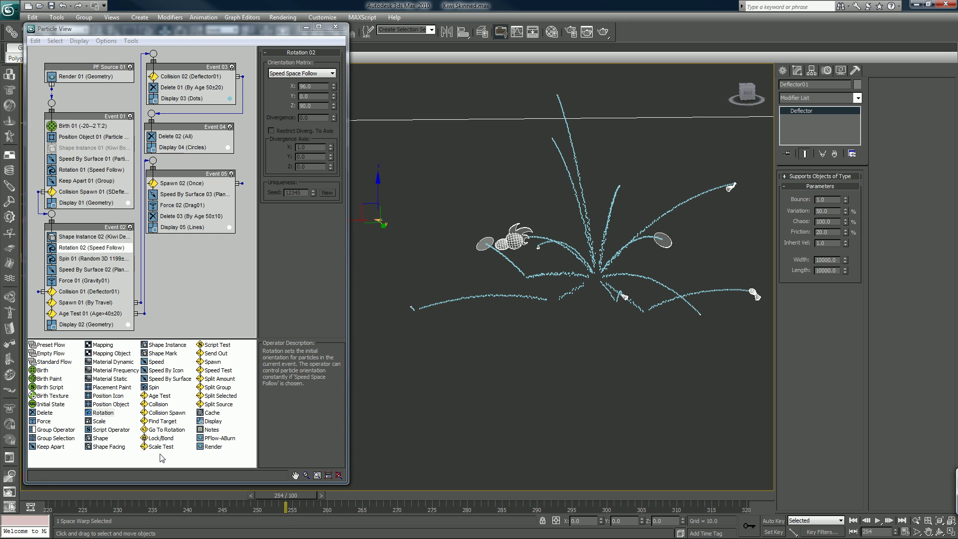
left_click_drag(96, 490, 294, 493)
left_click(83, 292)
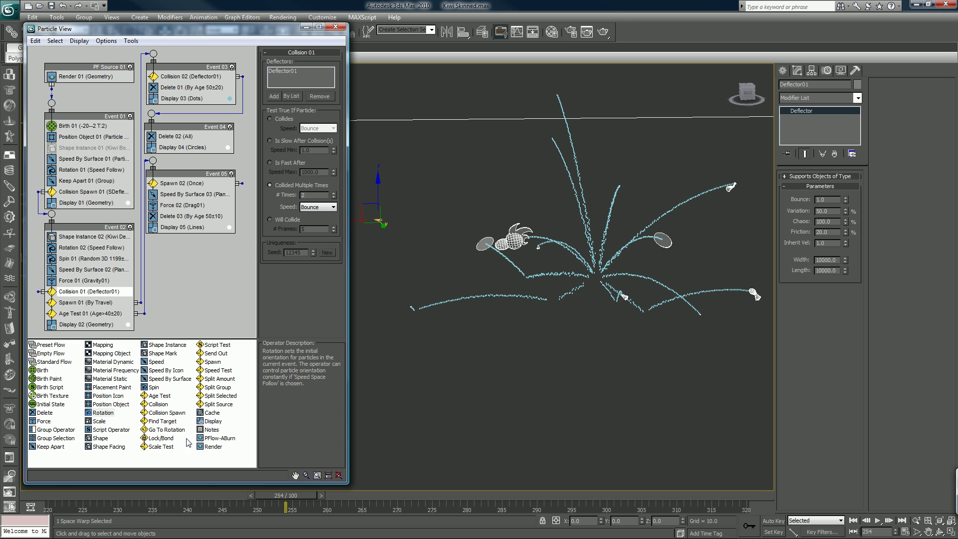
left_click_drag(124, 496, 498, 443)
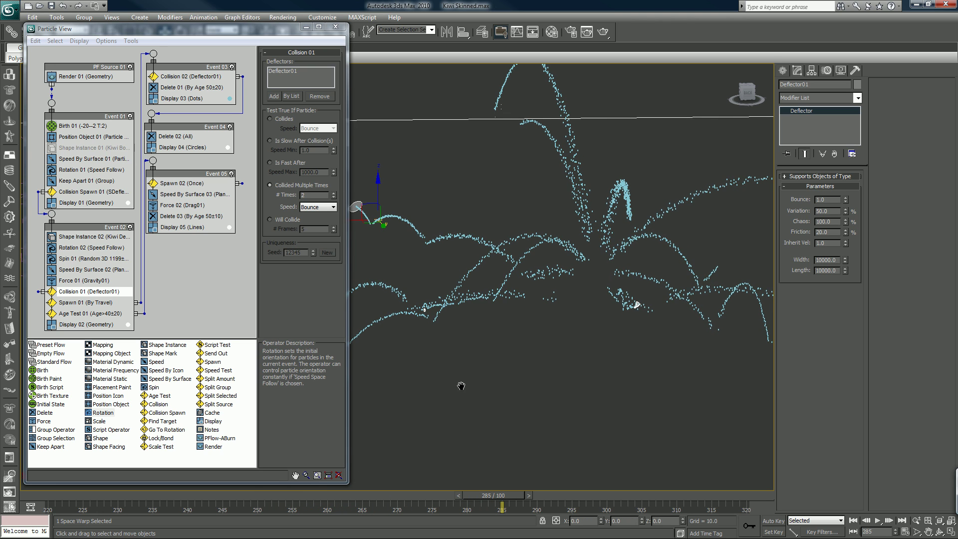
middle_click_drag(498, 443, 425, 441, "alt")
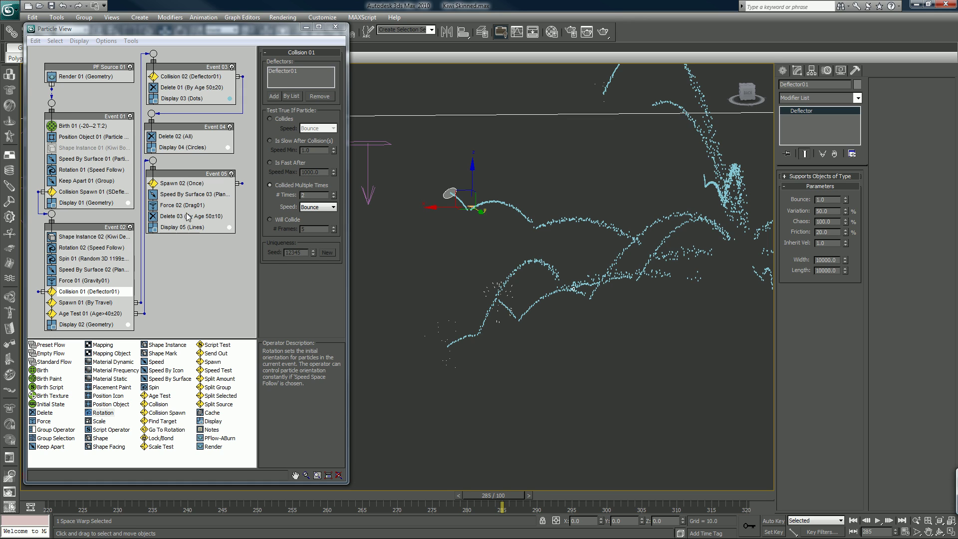
Set the Rotation 02 orientation matrix to Random 3D and preview the fragments along the timeline
left_click(72, 249)
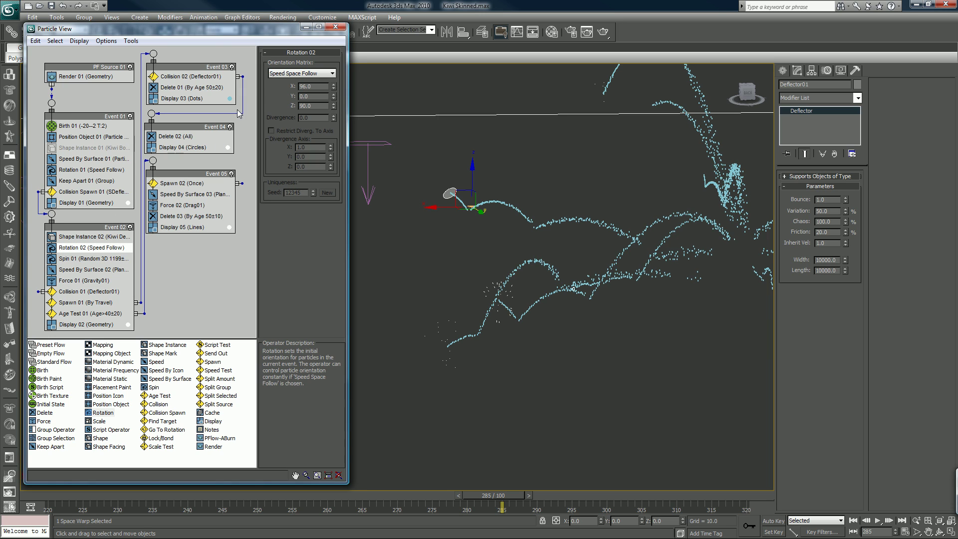
left_click(283, 74)
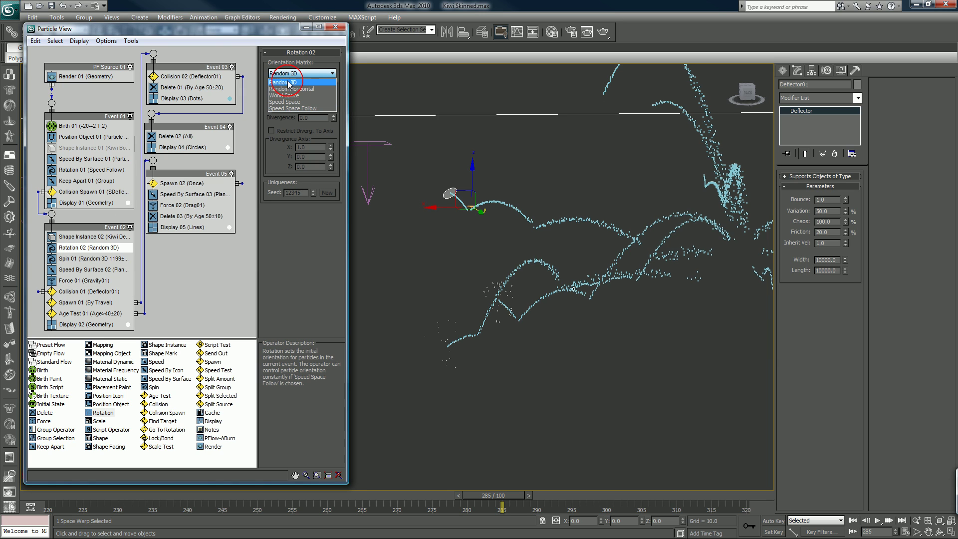
left_click(289, 81)
left_click_drag(208, 498, 521, 463)
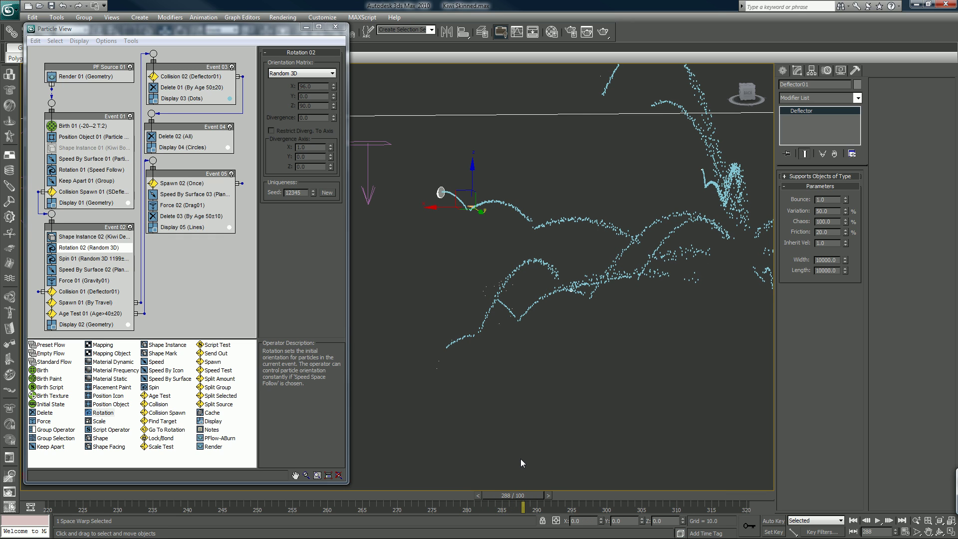
left_click_drag(101, 498, 65, 493)
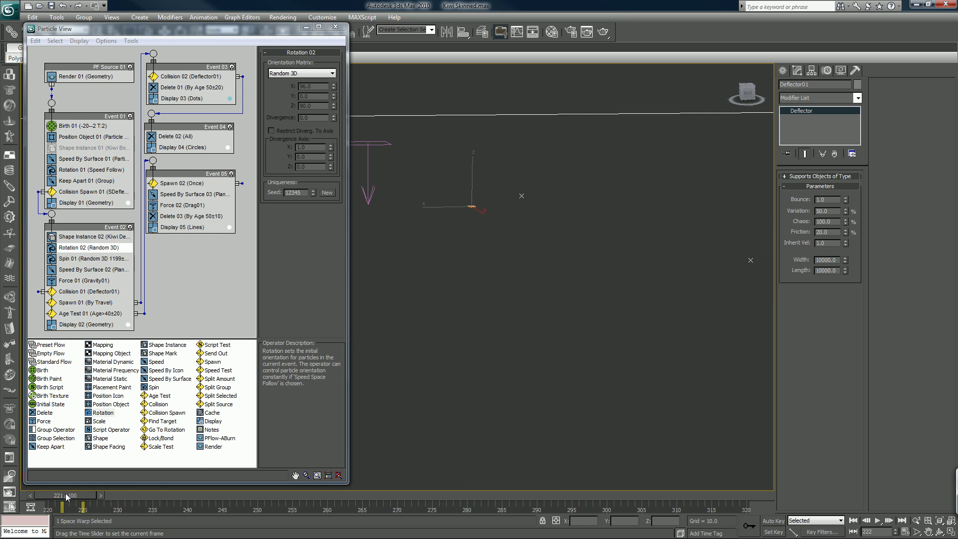
Set the Birth 01 amount in Event 01 to 40 particles and scrub forward to preview the splashes
left_click(80, 126)
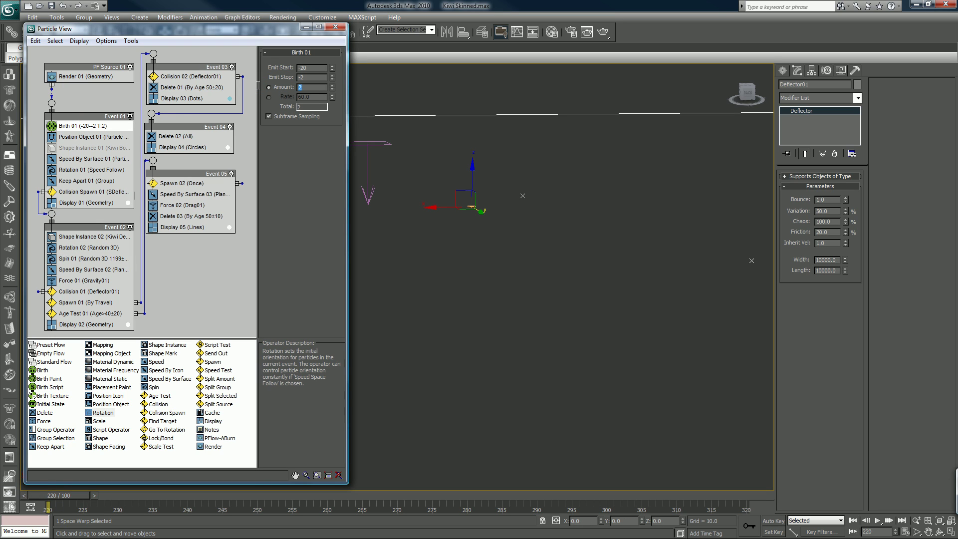
type("20")
key("Return")
type("40")
left_click_drag(75, 495, 341, 503)
Examine the denser particle trails and kiwi fragments from a lower viewing angle while scrubbing the animation
scroll(621, 313, "down", 3)
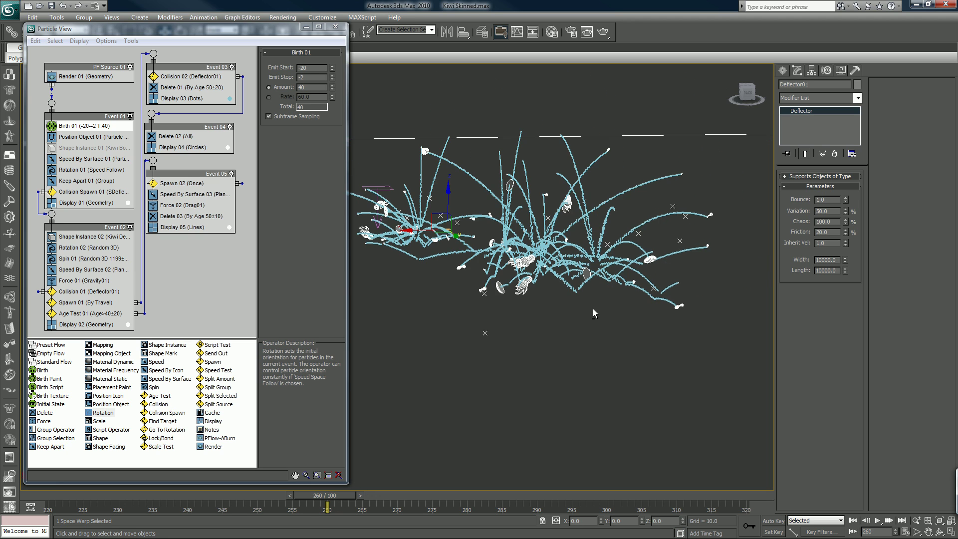
middle_click_drag(592, 309, 686, 313, "alt")
middle_click_drag(612, 291, 583, 325)
scroll(645, 354, "up", 3)
scroll(646, 354, "up", 3)
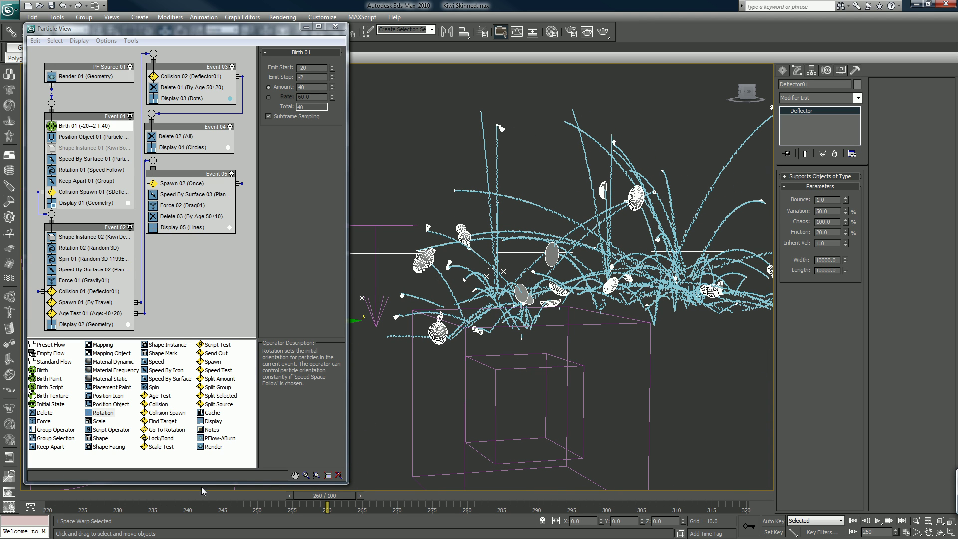
left_click_drag(107, 497, 303, 475)
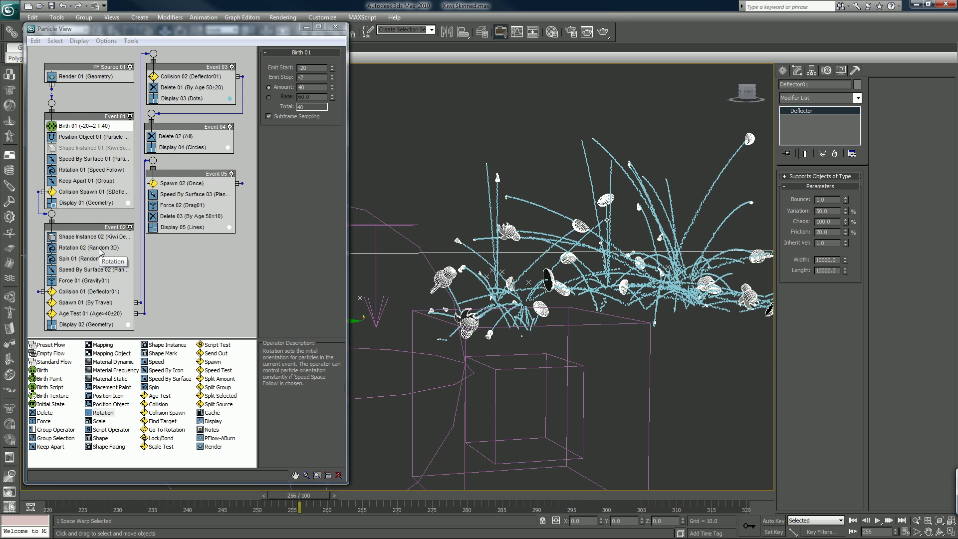
Set Collision Spawn 01 to 10 offspring with 20% variation and preview the result on the timeline
left_click(94, 191)
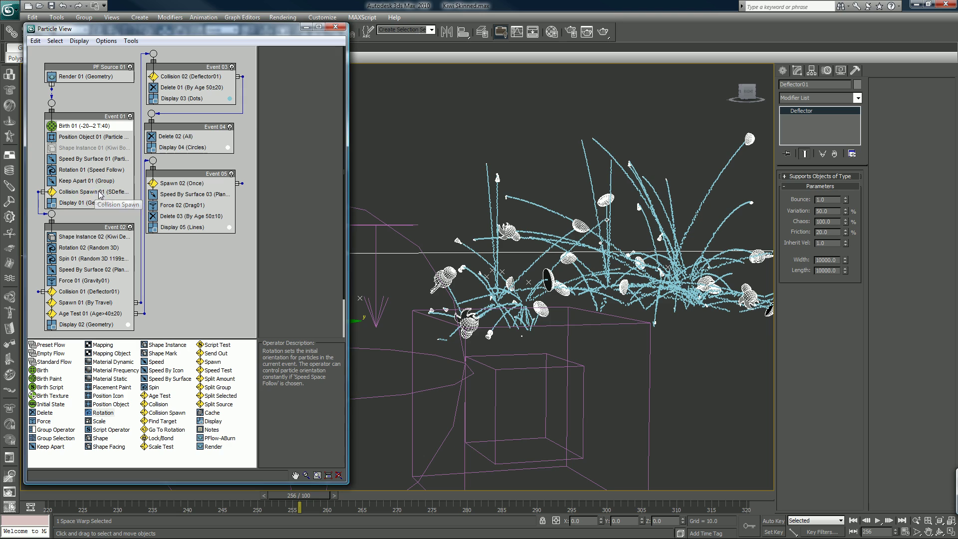
left_click_drag(314, 200, 258, 199)
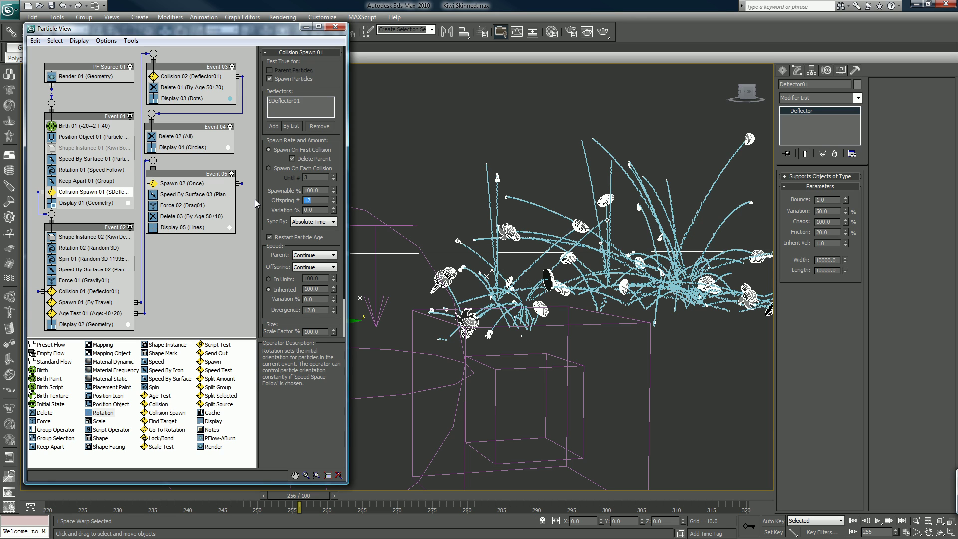
type("8")
key("BackSpace")
type("10")
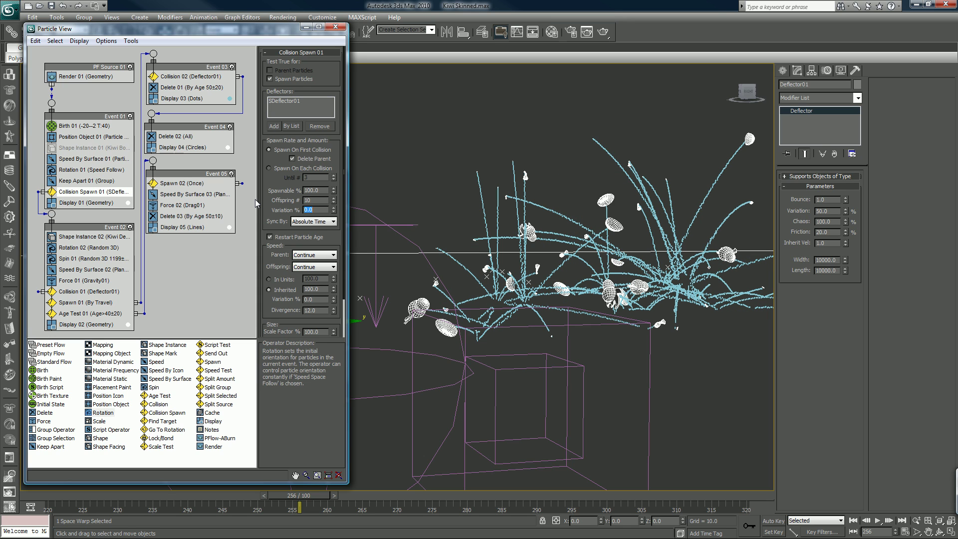
type("2")
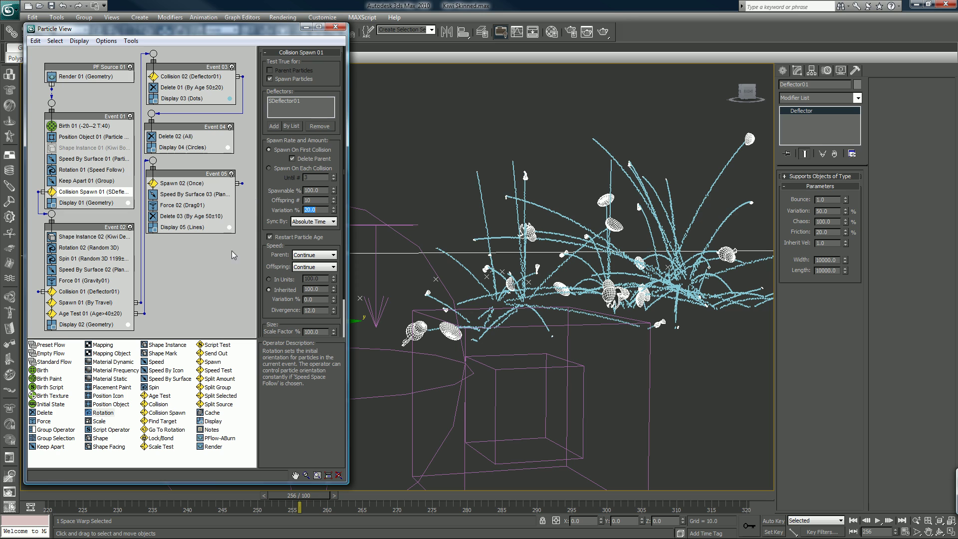
mouse_move(61, 499)
left_mouse_down()
mouse_move(264, 466)
mouse_move(337, 470)
left_mouse_up()
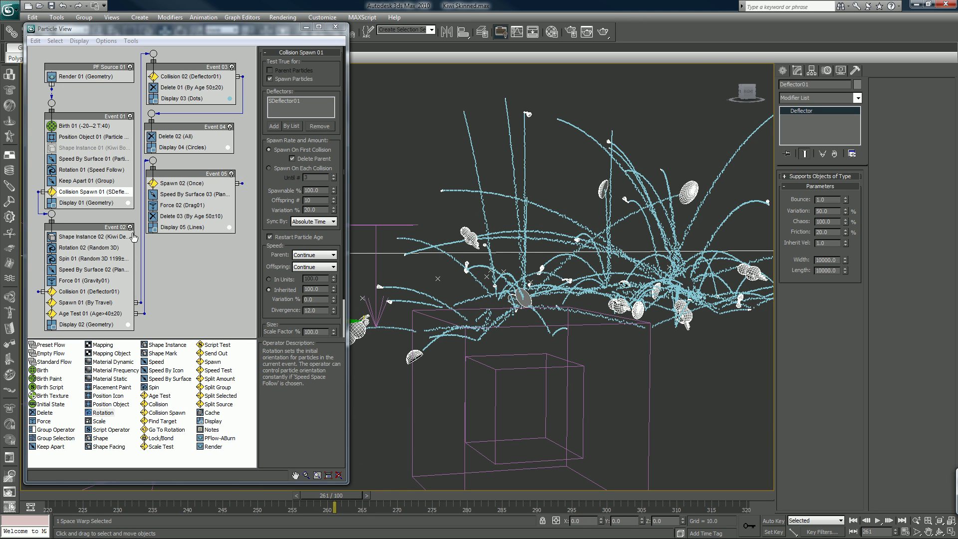
Set Age Test 01 in Event 02 to a test value of 30 with a variation of 15, and preview the bursts
left_click(86, 313)
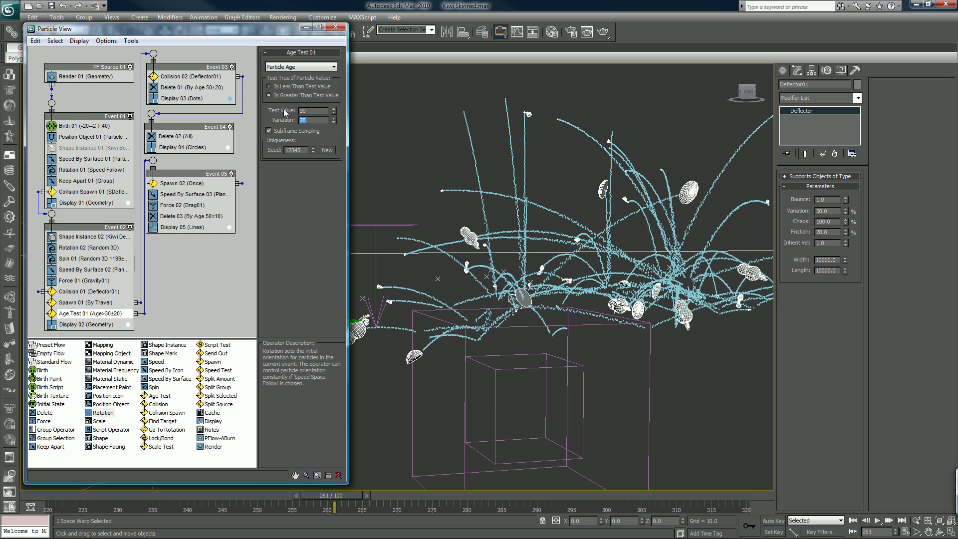
type("15")
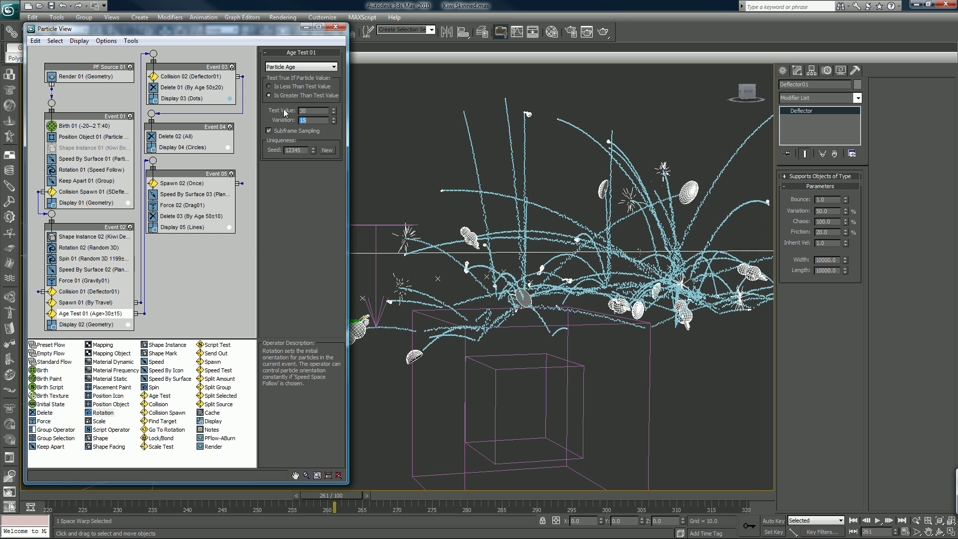
left_click_drag(101, 496, 396, 463)
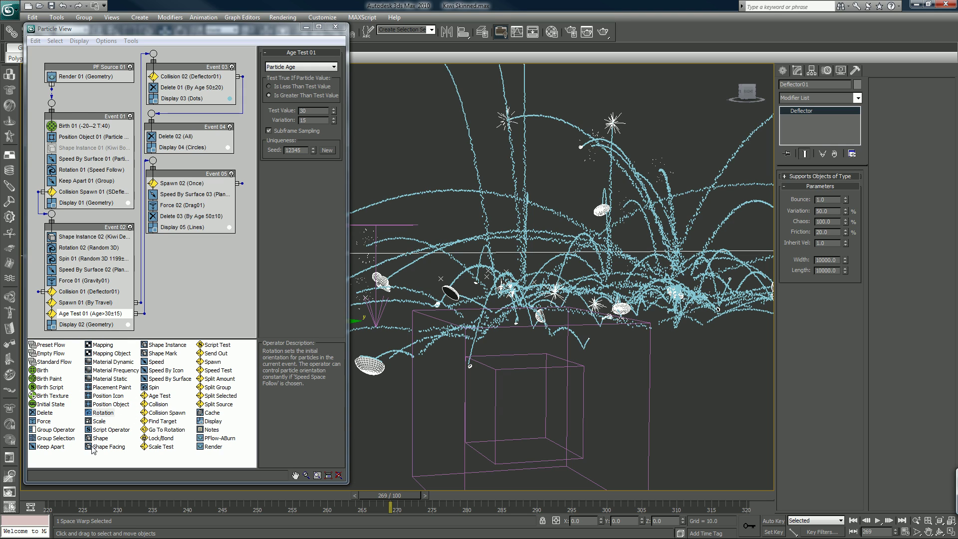
Add a Shape operator at the start of Event 03 and shift Events 04 and 05 down to make room
left_click_drag(89, 442, 183, 79)
left_click_drag(184, 78, 184, 76)
left_click_drag(180, 127, 181, 135)
left_click_drag(178, 172, 177, 181)
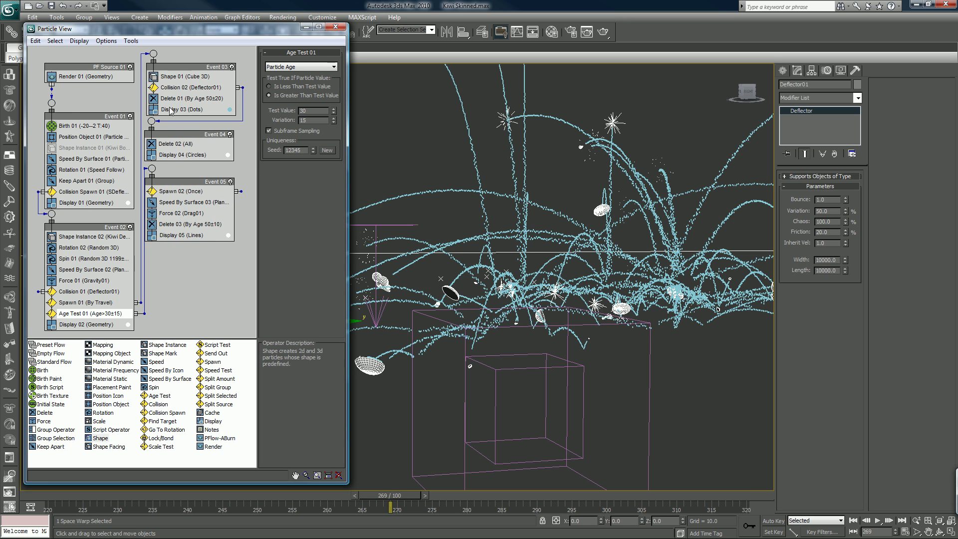
Make Shape 01 in Event 03 a 2D Triangle with a size of 0
left_click(162, 77)
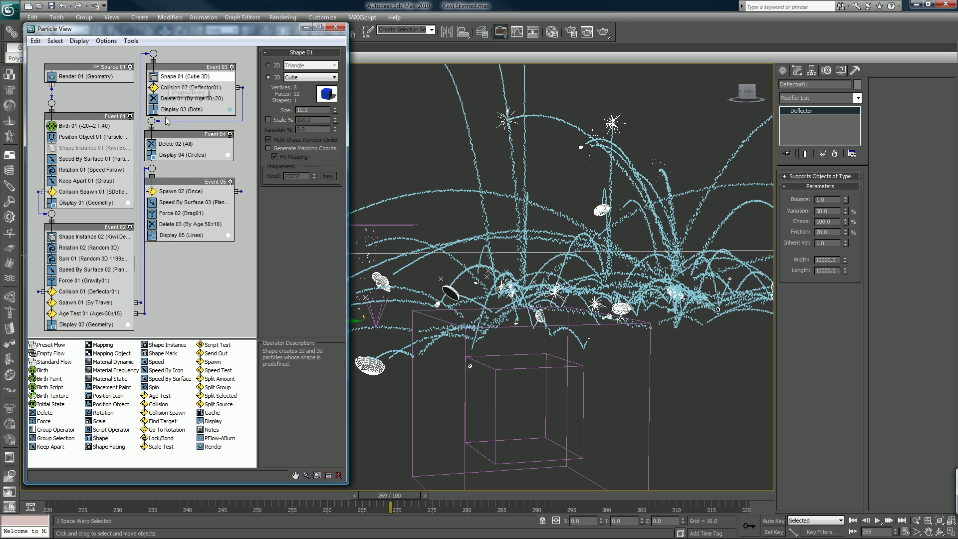
left_click(268, 65)
right_click(335, 110)
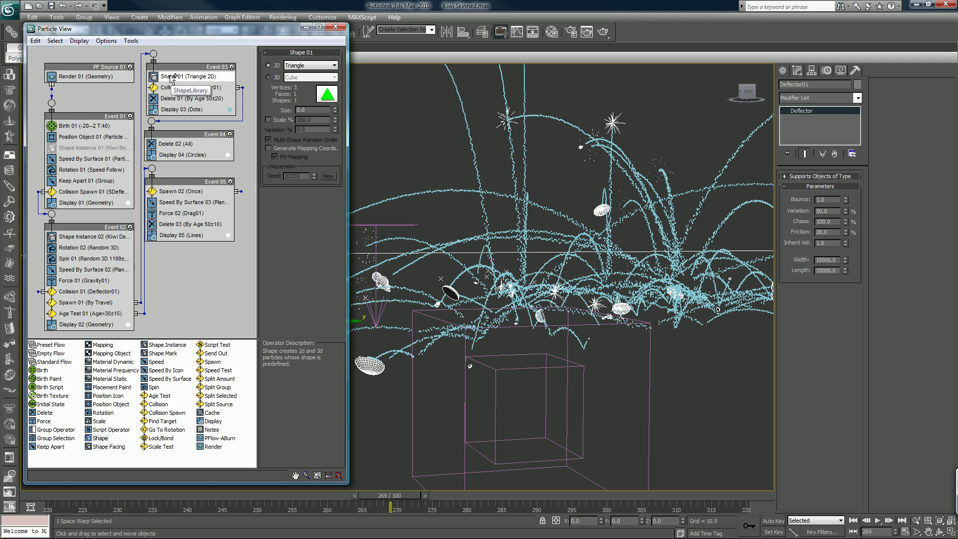
Copy the triangle Shape operator from Event 03 to the start of Event 05 and preview the animation
left_click_drag(170, 79, 188, 188)
left_click(157, 290)
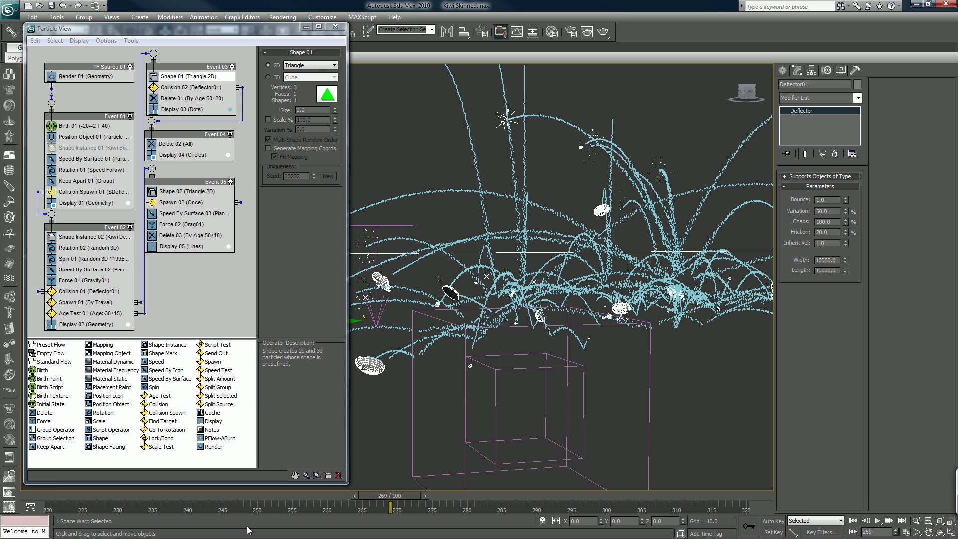
left_click_drag(72, 497, 310, 462)
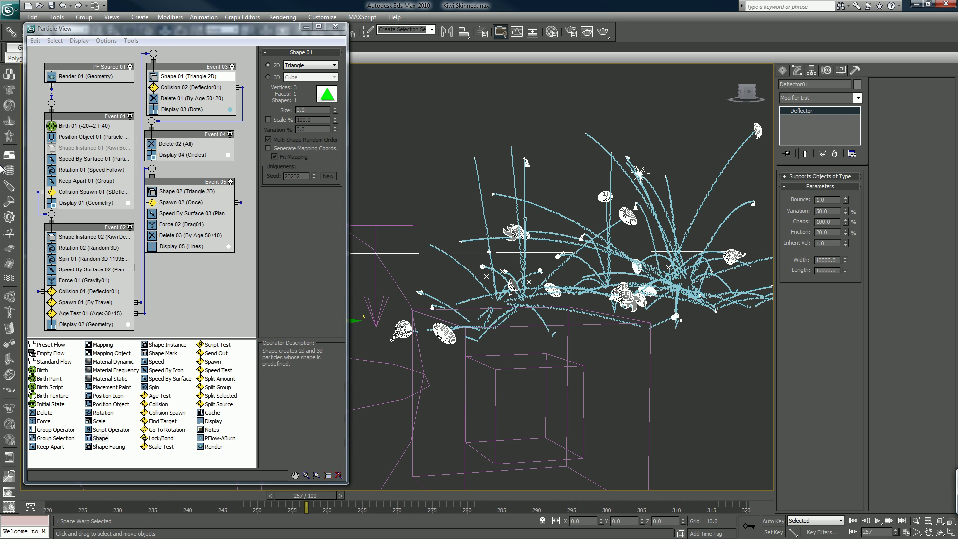
Save the Kiwi Skinned.max scene
left_click(12, 19)
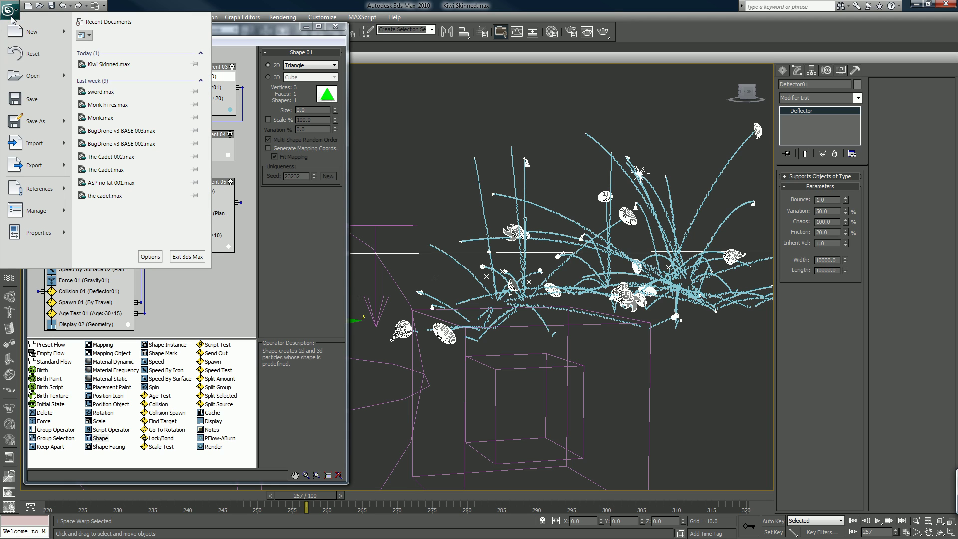
left_click(30, 99)
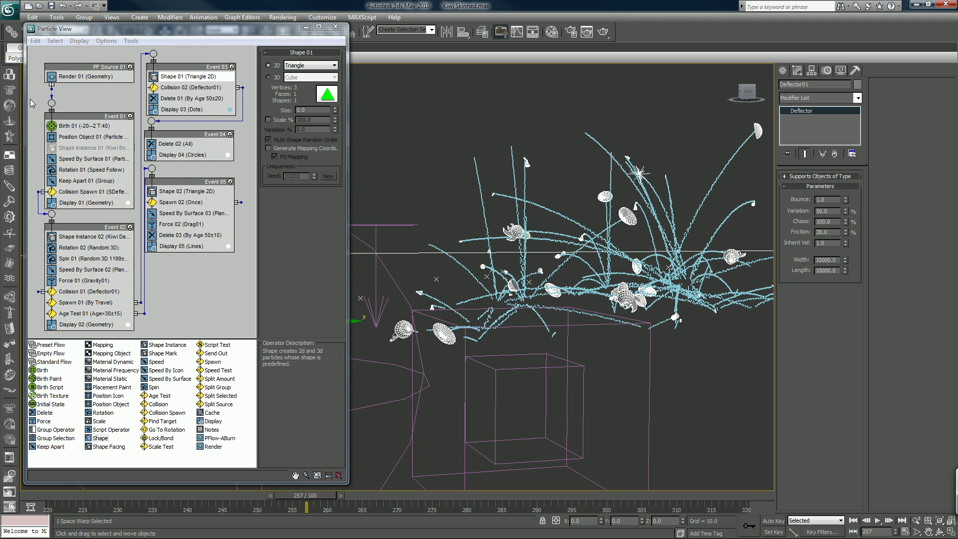
Test-render the Perspective view at frame 257, then deselect the deflector and scrub the animation to examine the fragments and their trails
left_click(602, 33)
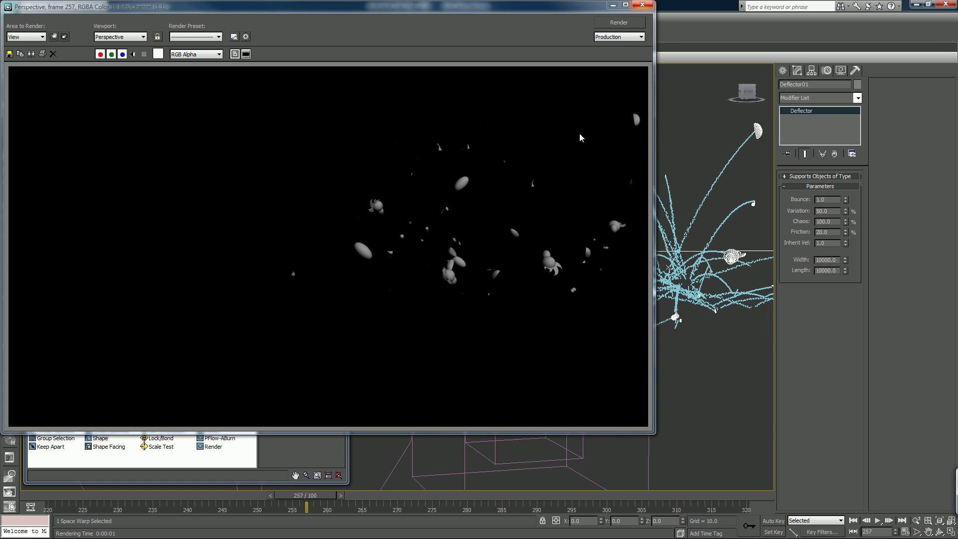
left_click(642, 6)
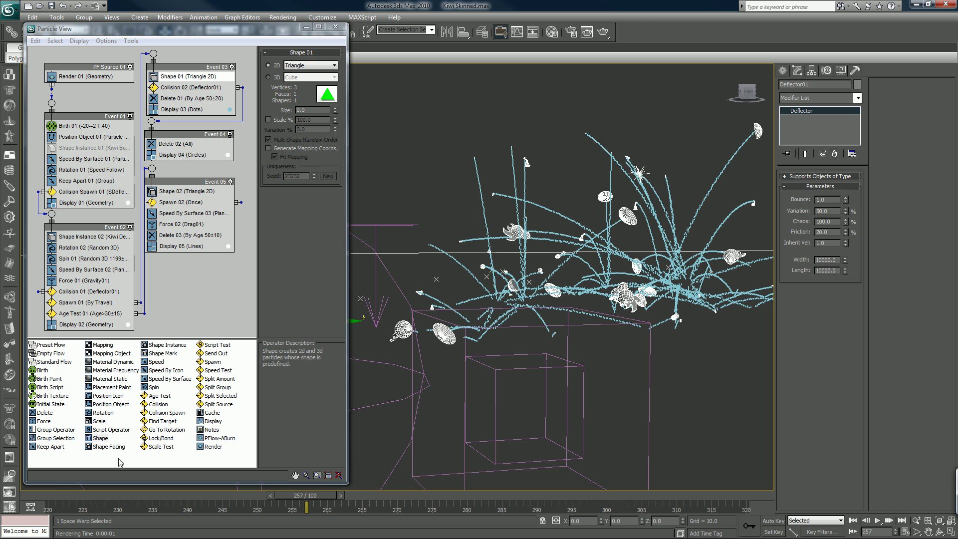
left_click_drag(68, 497, 560, 468)
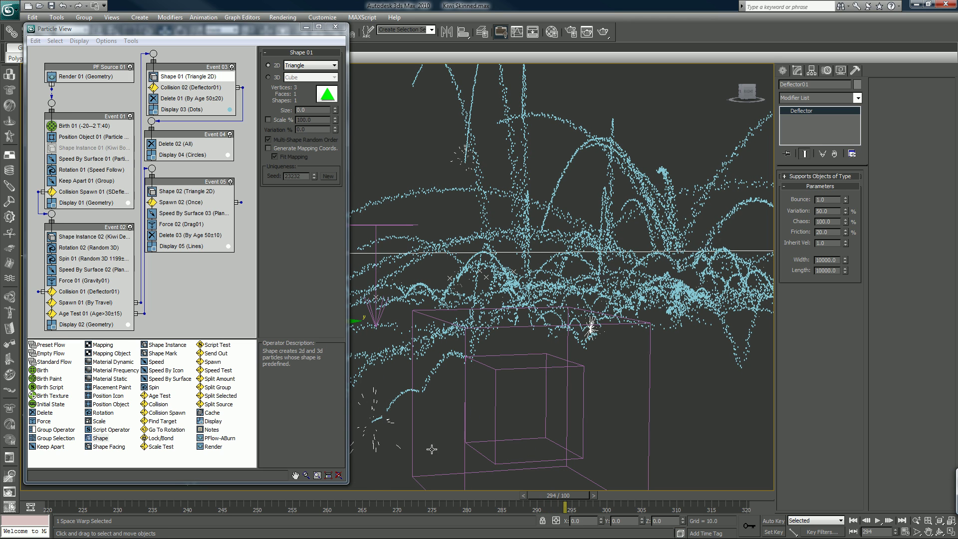
left_click_drag(363, 493, 490, 493)
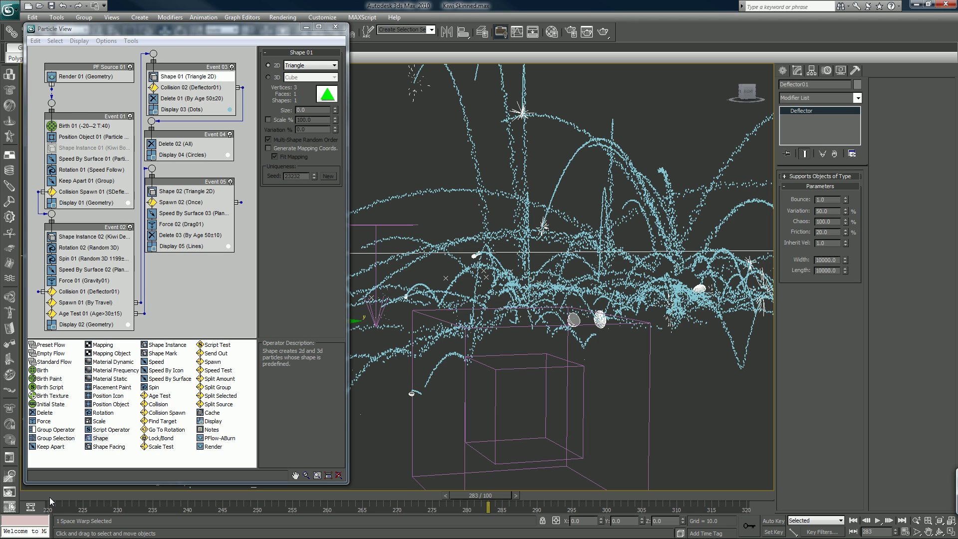
left_click_drag(49, 500, 261, 468)
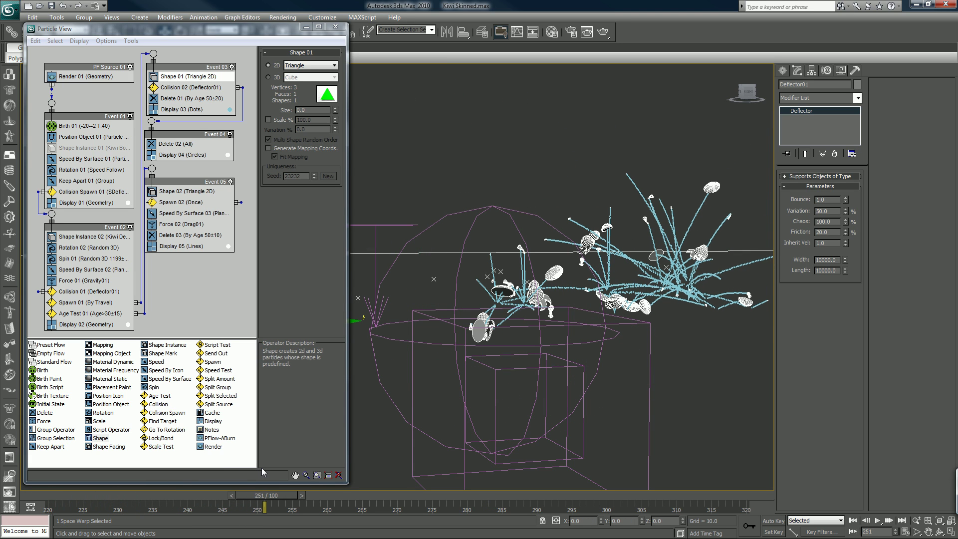
left_click(427, 291)
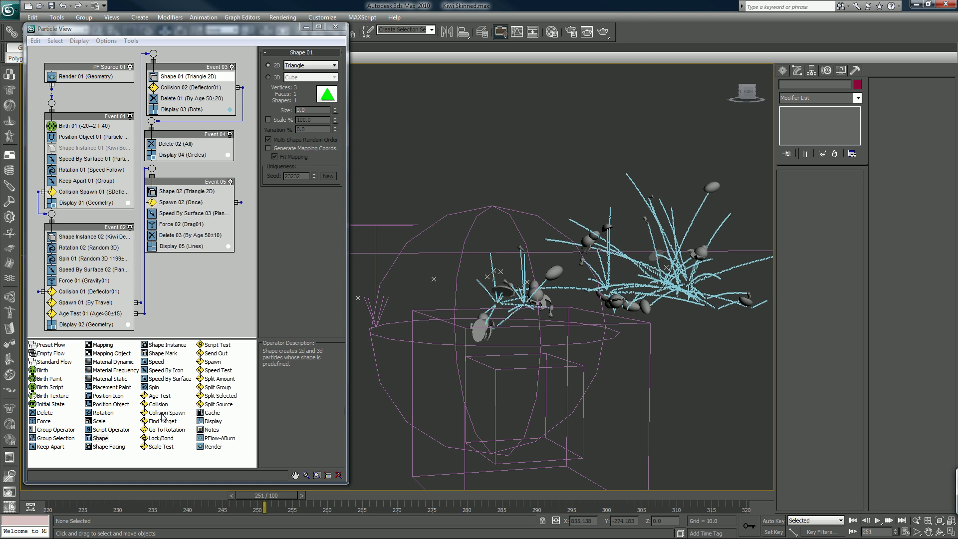
left_click_drag(50, 499, 284, 444)
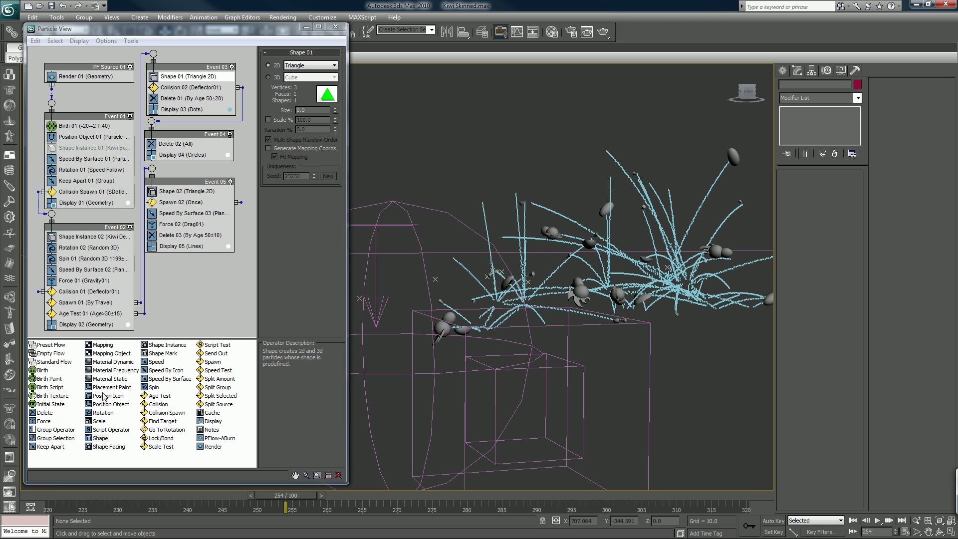
left_click_drag(51, 492, 273, 474)
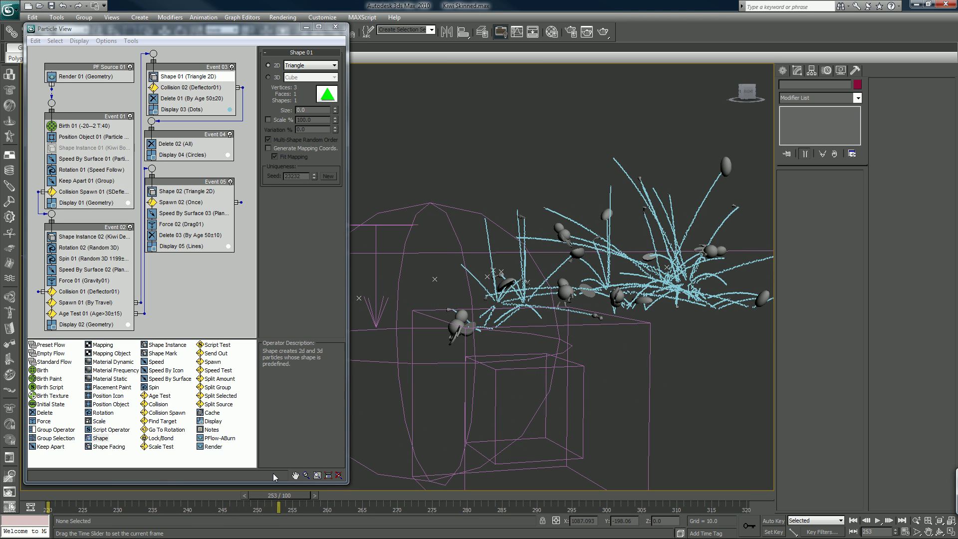
Add a PFlow-ABurn operator at the start of Event 03 and shift the events below it down to make room
left_click(208, 439)
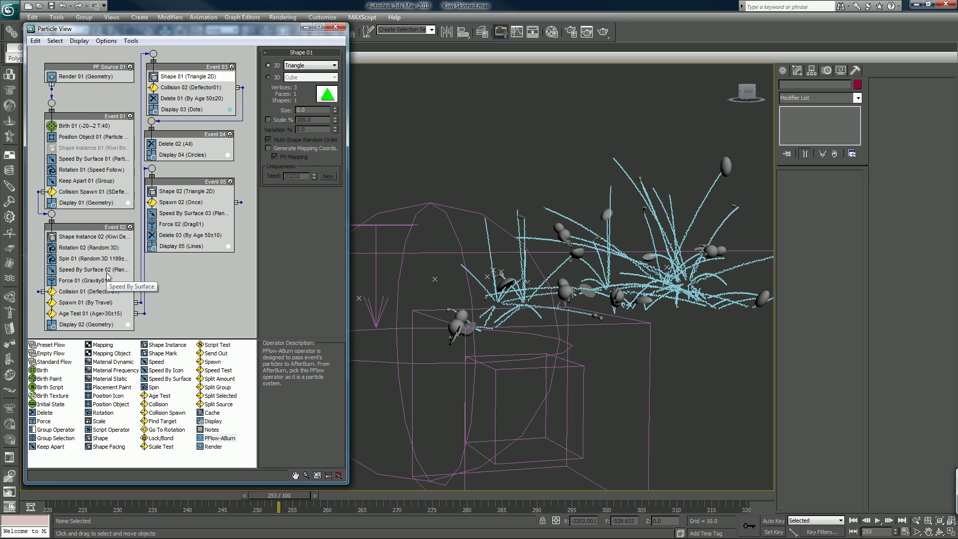
left_click(111, 304)
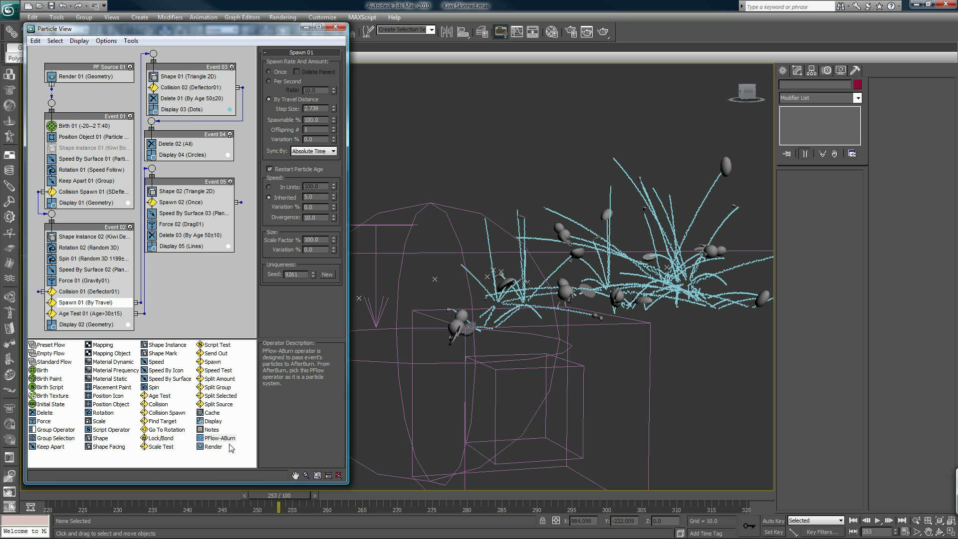
mouse_move(212, 440)
left_mouse_down()
mouse_move(220, 125)
mouse_move(185, 78)
mouse_move(178, 148)
left_mouse_up()
left_click_drag(172, 183, 173, 200)
left_click_drag(180, 120, 178, 75)
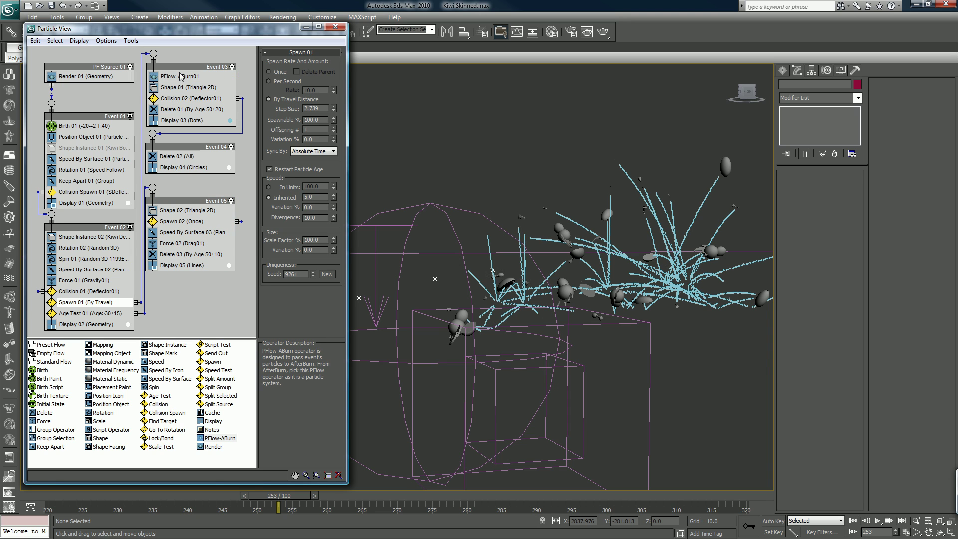
left_click(188, 78)
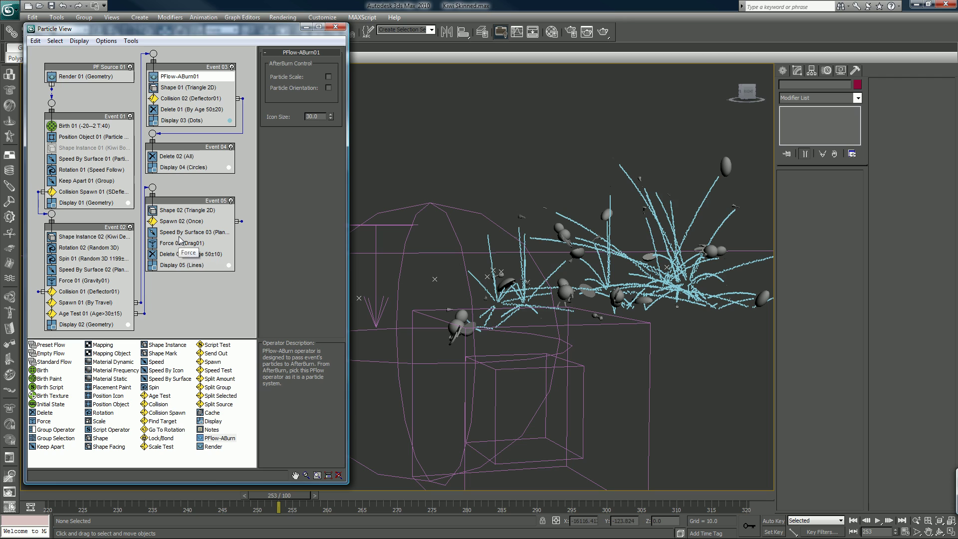
Add a PFlow-ABurn operator at the start of Event 05, above its triangle Shape operator
left_click(184, 223)
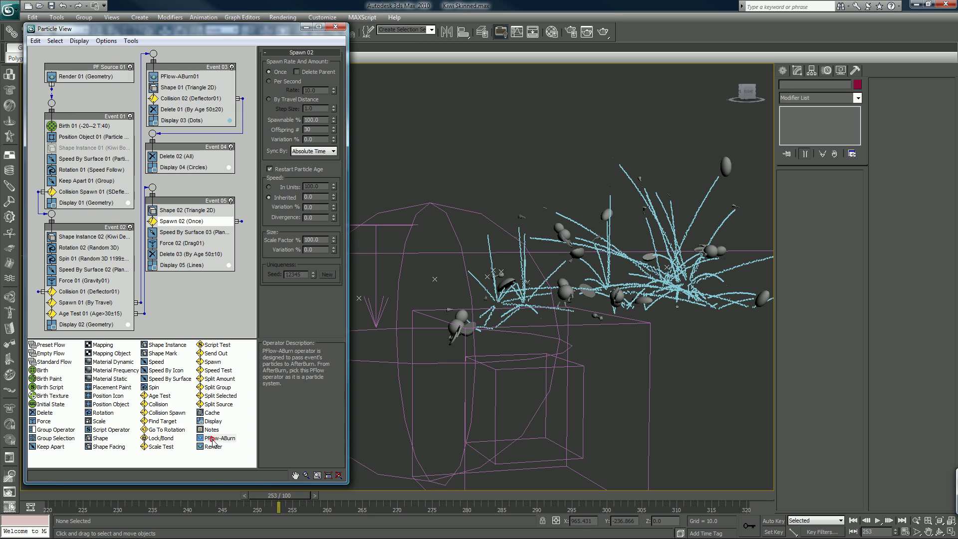
left_click_drag(212, 439, 192, 212)
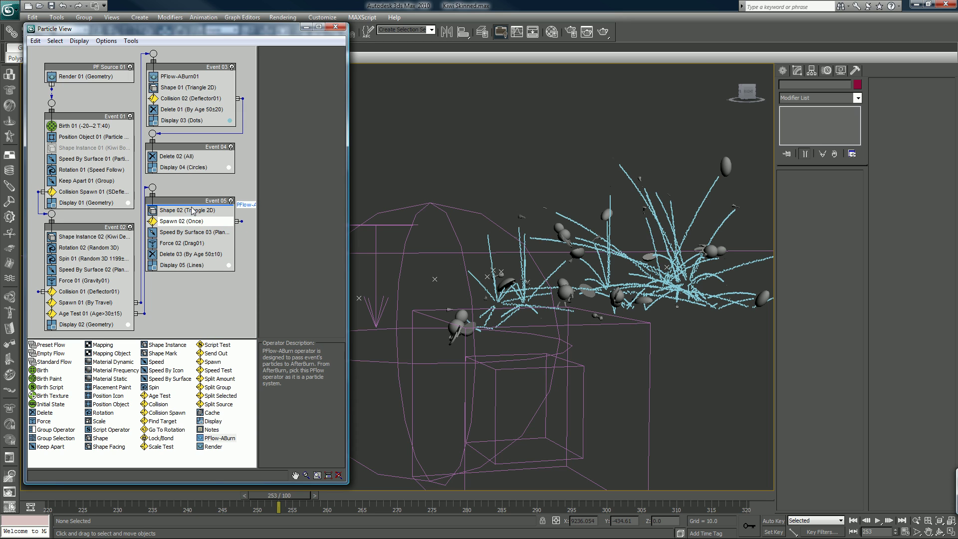
left_click(189, 211)
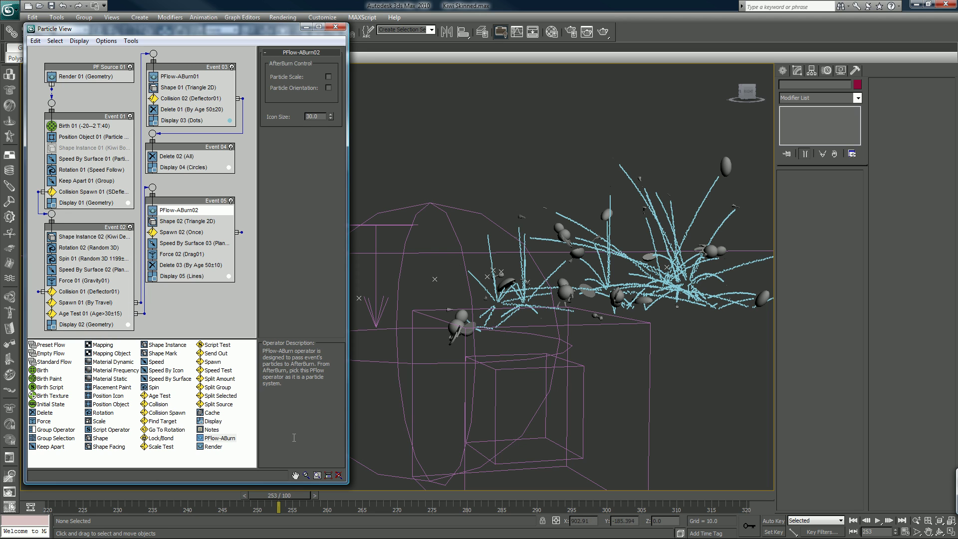
Turn off Age Test 01 in Event 02 and preview the particle animation up to frame 298
left_click_drag(306, 497, 354, 499)
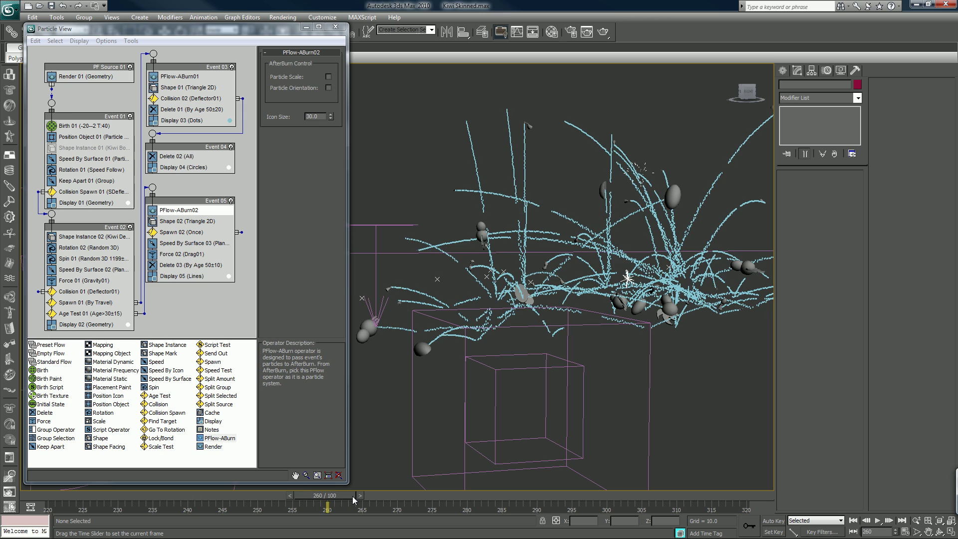
left_click(52, 314)
left_click(52, 314)
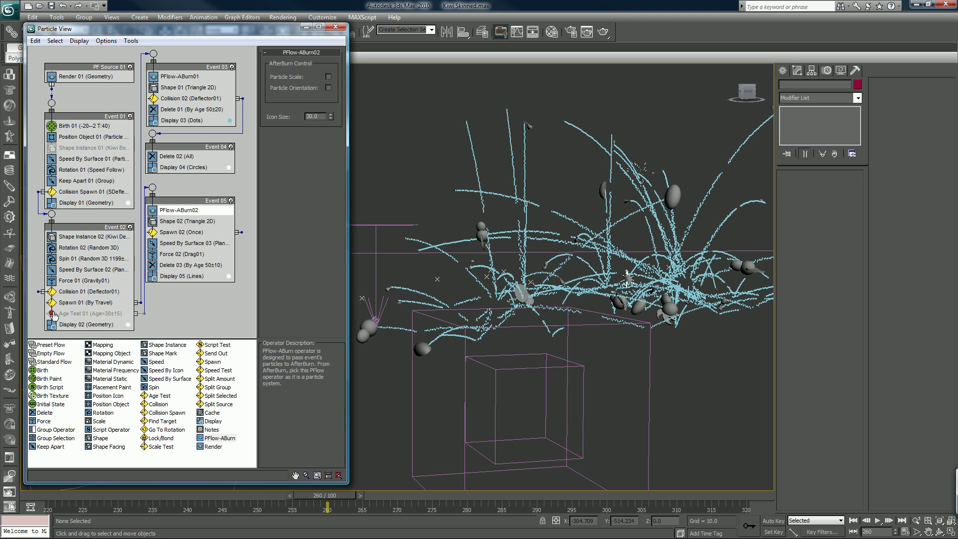
left_click(291, 496)
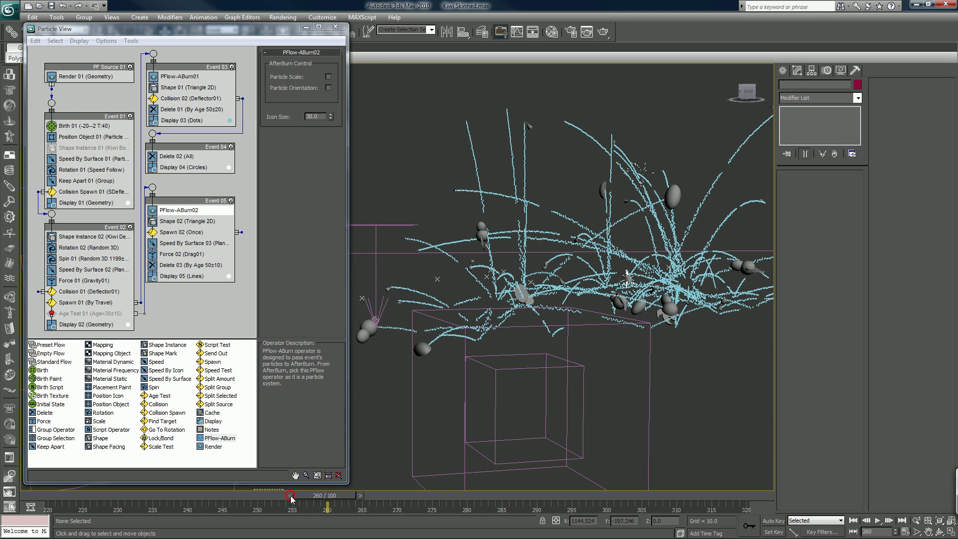
left_click_drag(317, 495, 595, 448)
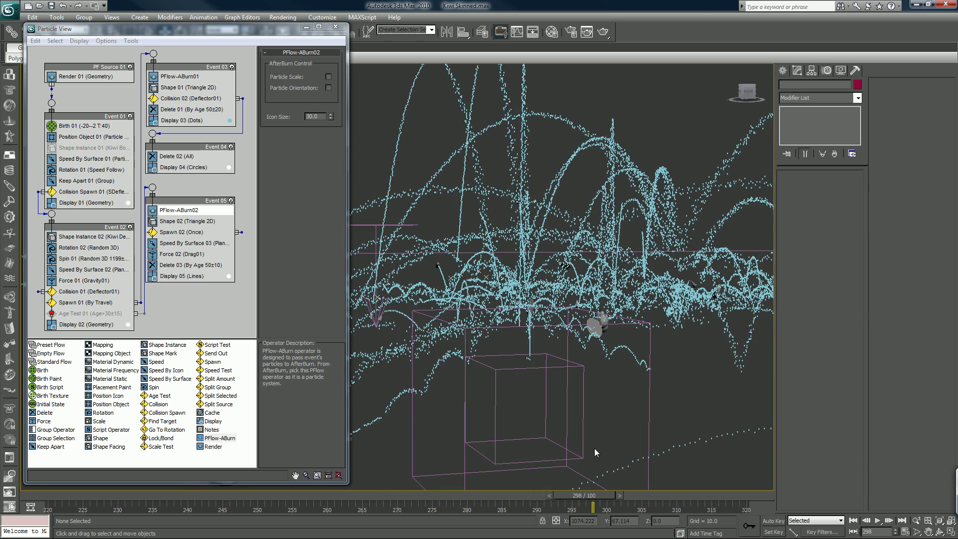
Rename Event 05 as Secondary Explosions
left_click(190, 201)
right_click(190, 199)
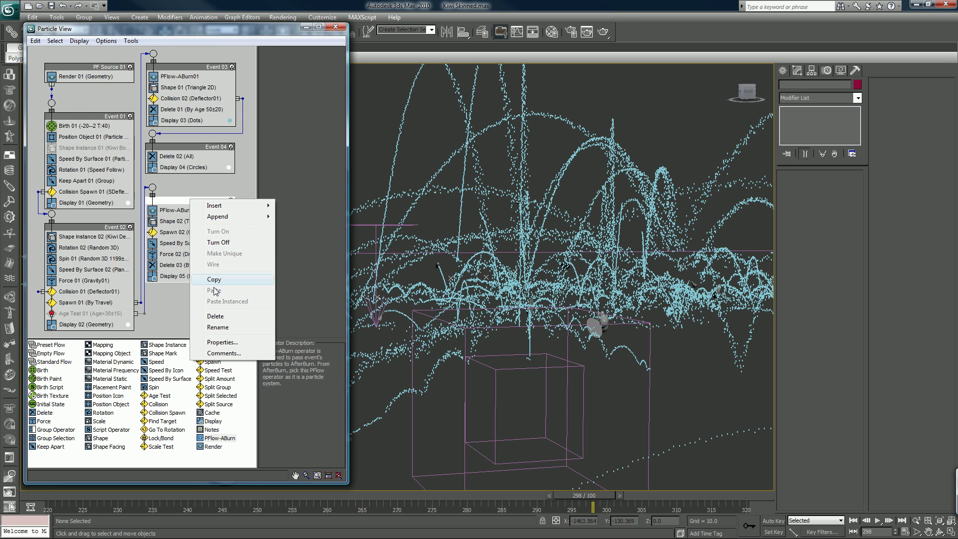
left_click(218, 328)
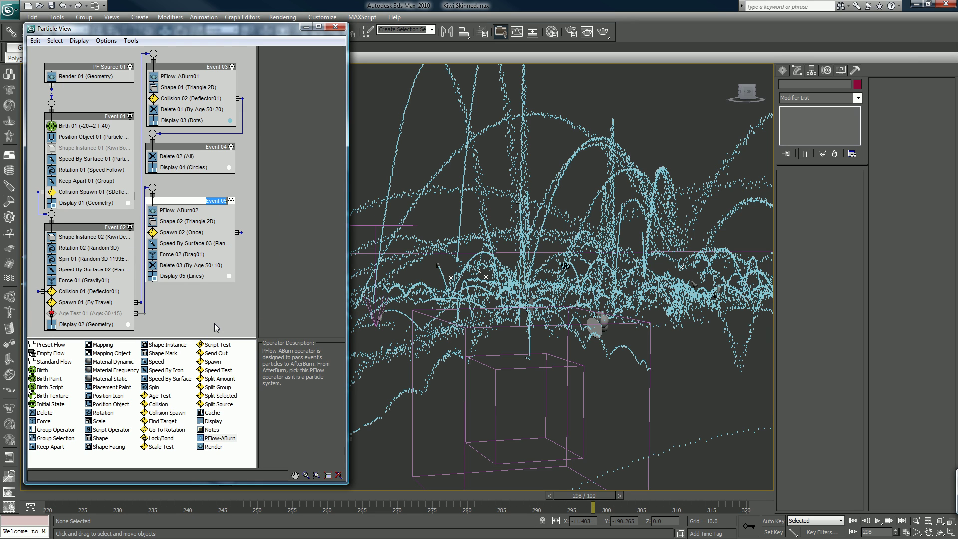
type("Secondary Explosions")
key("Return")
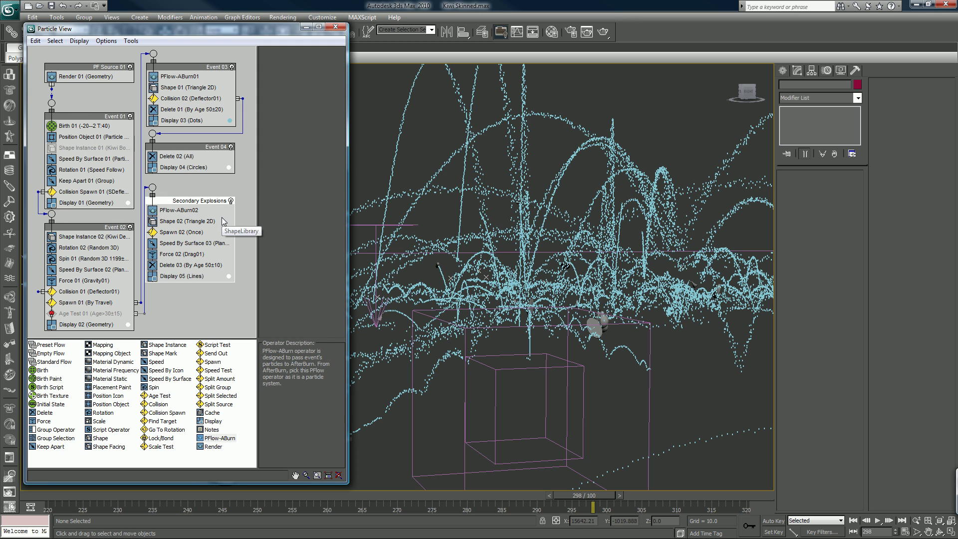
Copy the Secondary Explosions event name and use it to rename the PFlow-ABurn operator inside that event
right_click(199, 201)
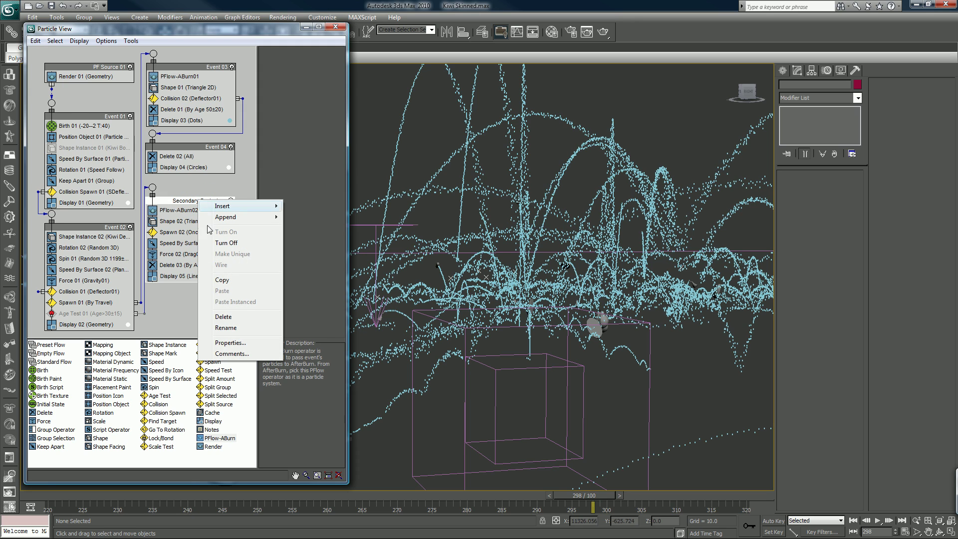
left_click(226, 328)
key("ctrl+c")
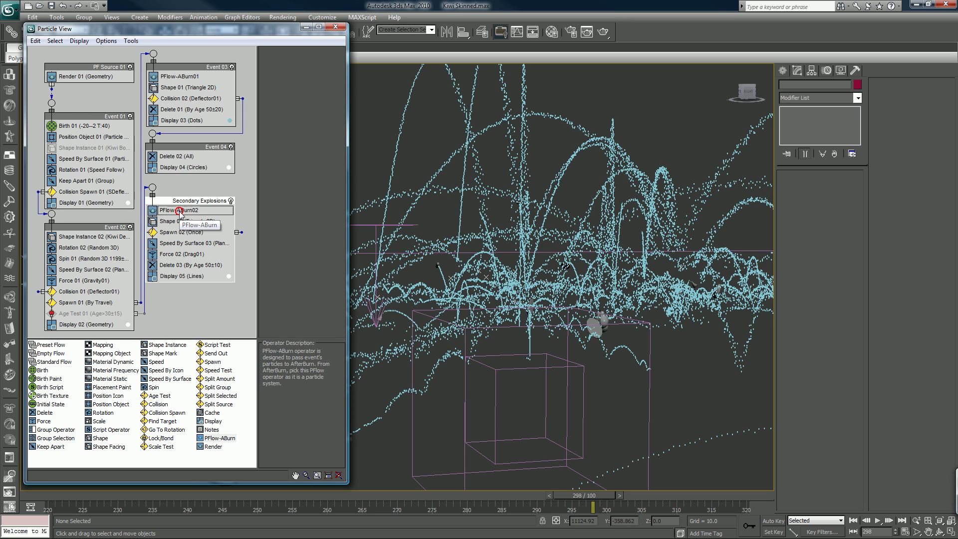
left_click(180, 212)
right_click(180, 212)
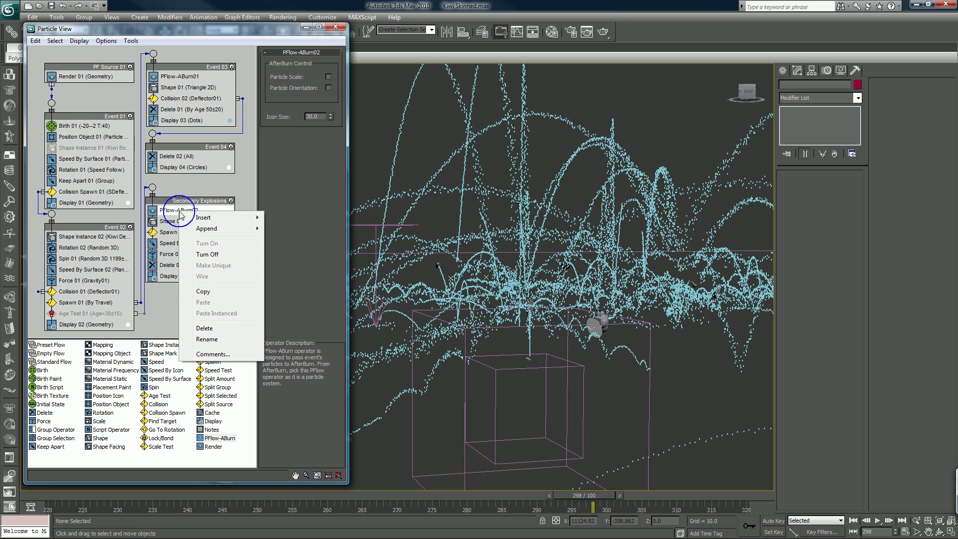
left_click(200, 339)
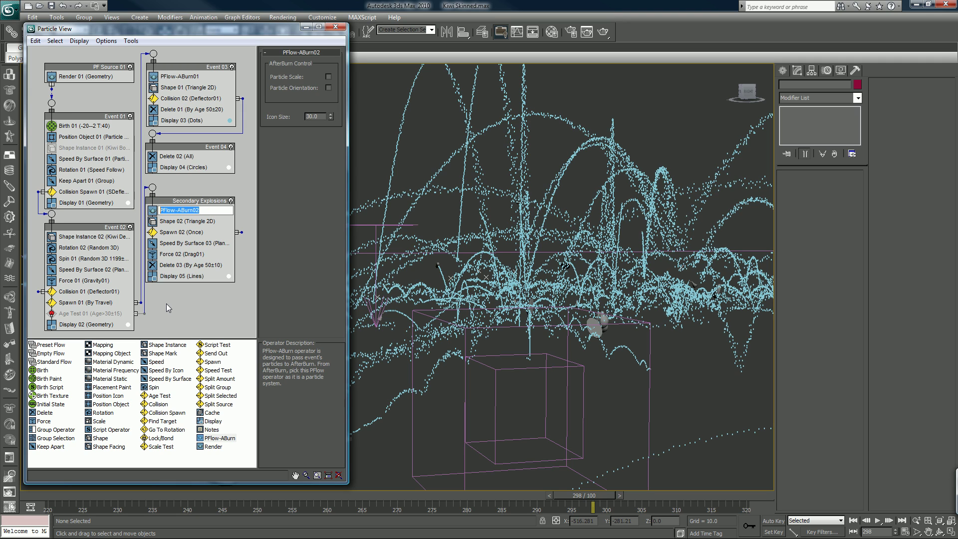
key("ctrl+v")
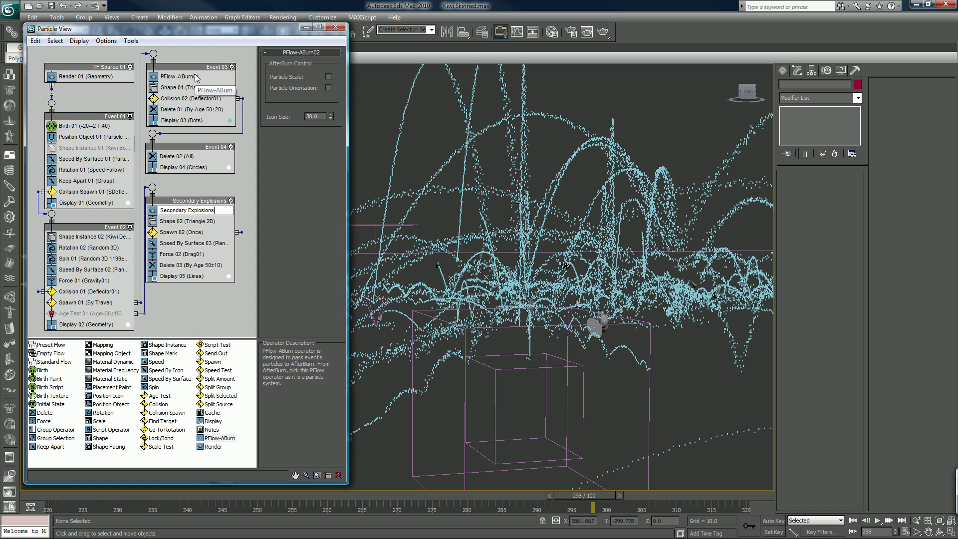
Rename Event 03 as Trails
left_click(210, 66)
right_click(210, 66)
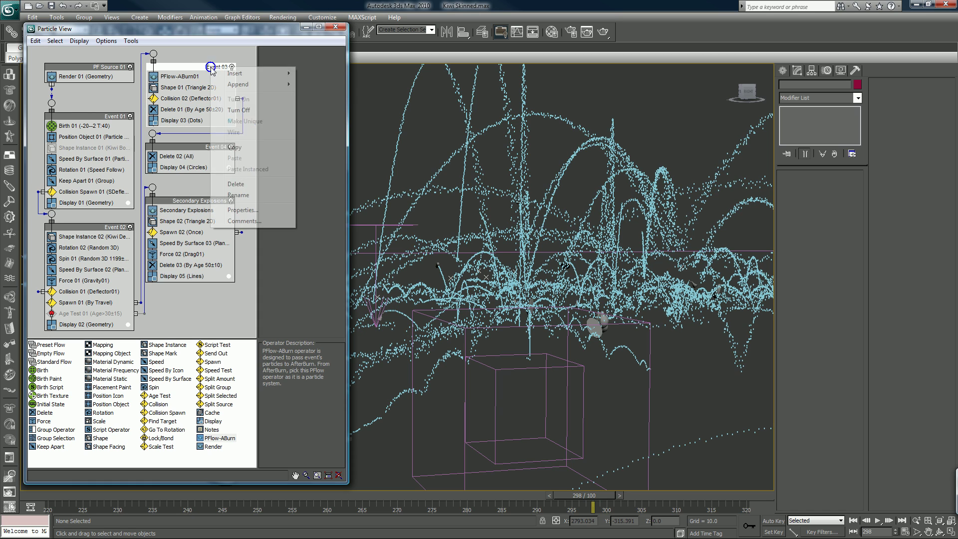
left_click(235, 196)
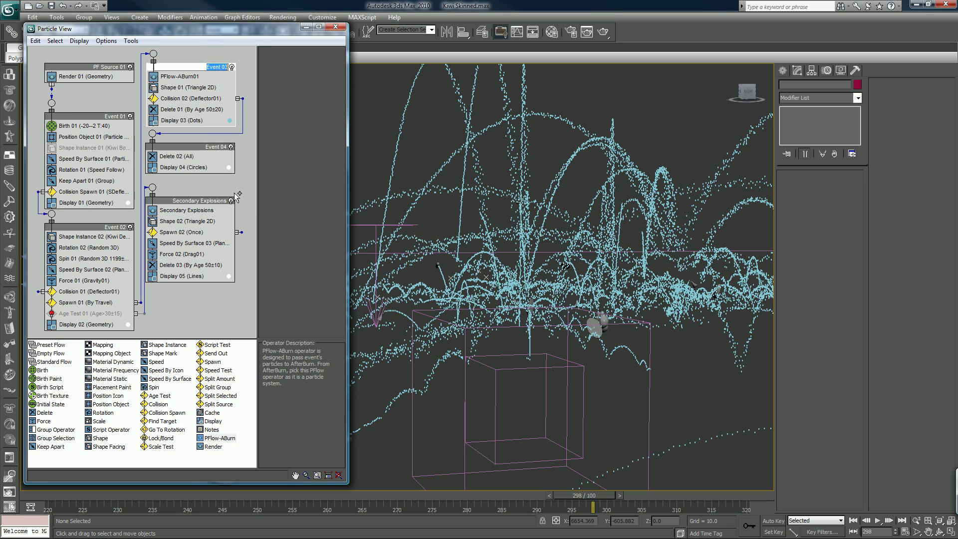
key("BackSpace")
Rename the PFlow-ABurn operator in the Trails event as Trails
left_click(180, 77)
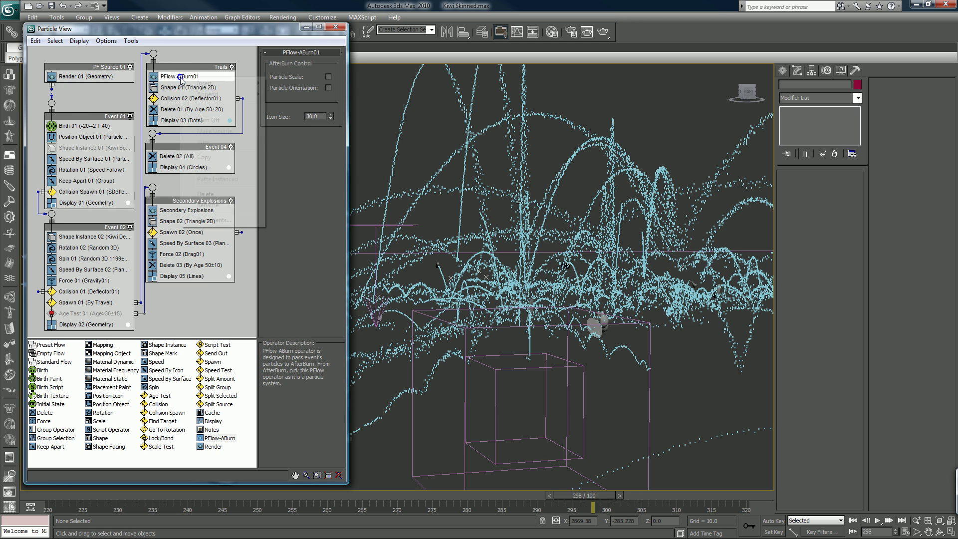
right_click(180, 77)
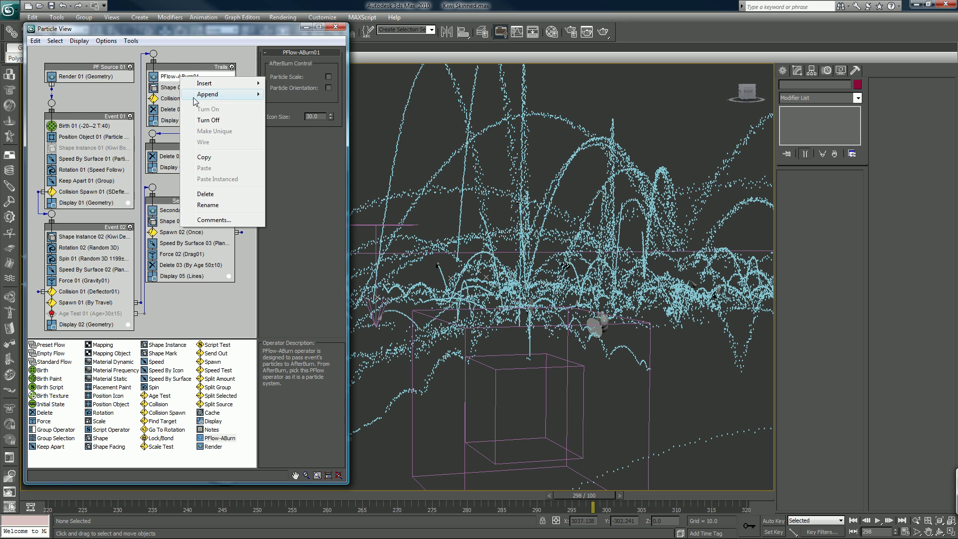
left_click(210, 205)
type("Trails")
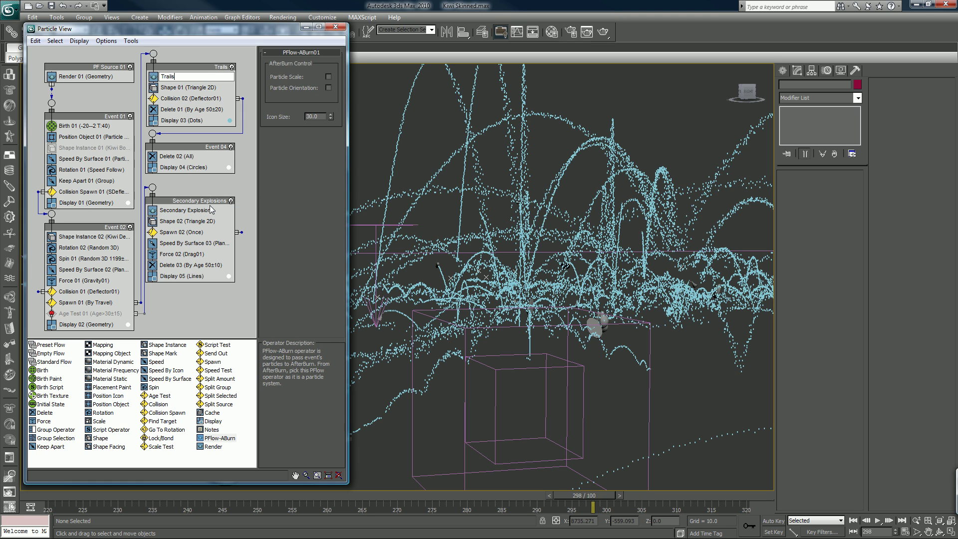
key("Return")
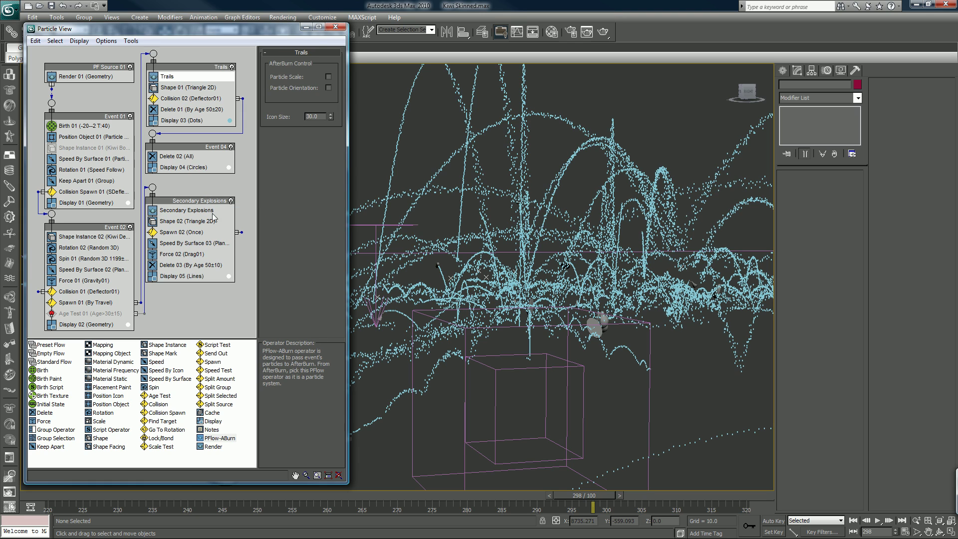